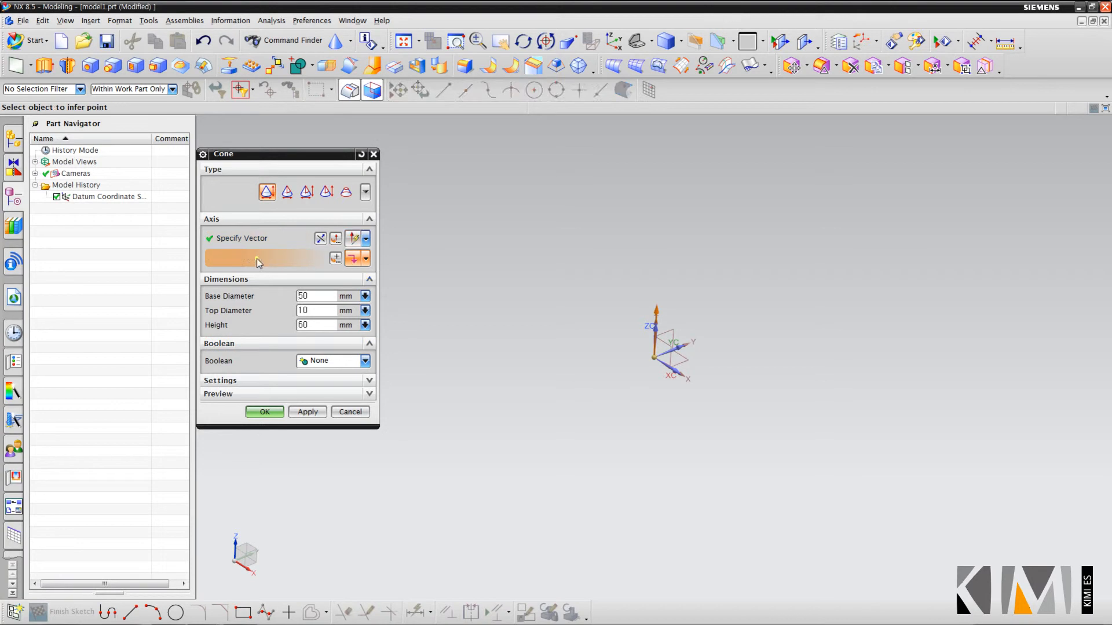
Create a pointed cone at the coordinate origin with base diameter 50 mm, top diameter 0 mm and height 100 mm.
click(660, 357)
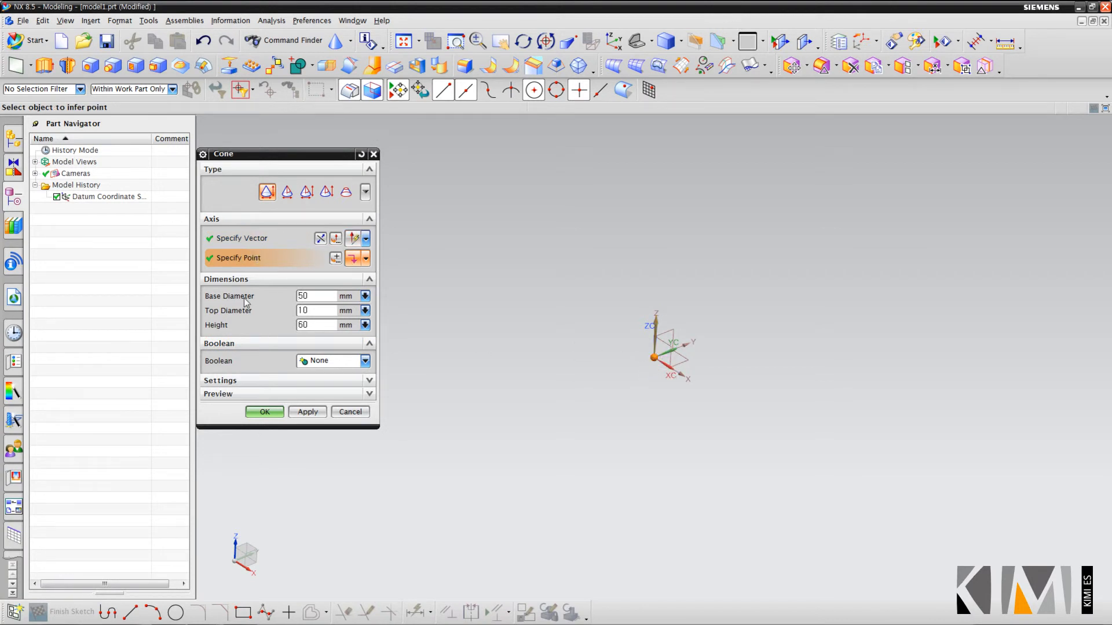
double_click(308, 294)
double_click(321, 310)
text(0)
key(Tab)
text(1)
click(307, 412)
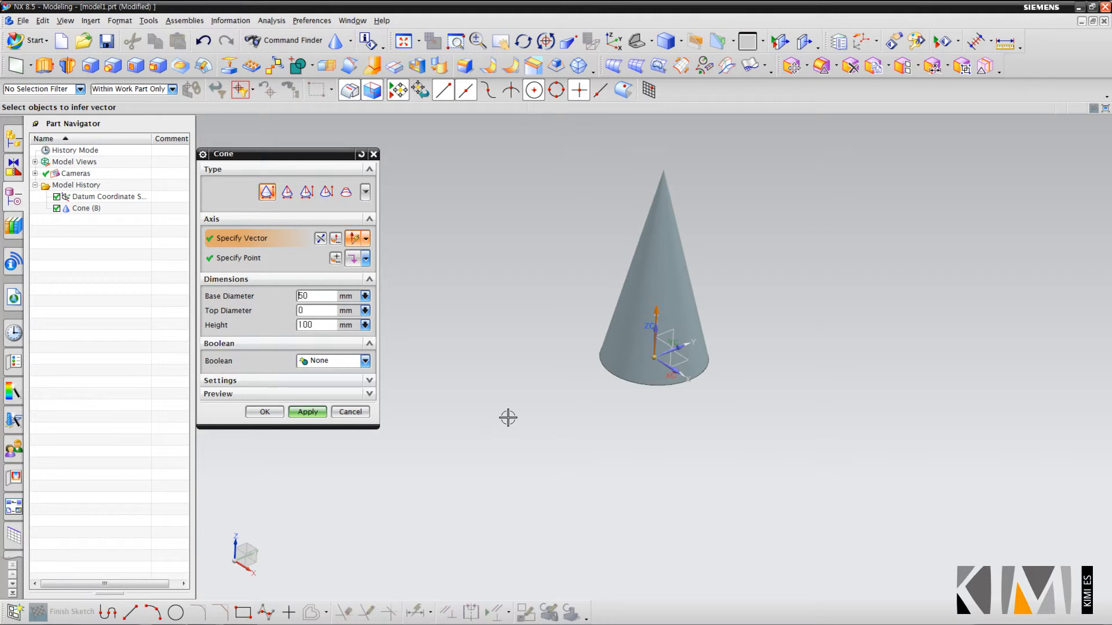
click(350, 412)
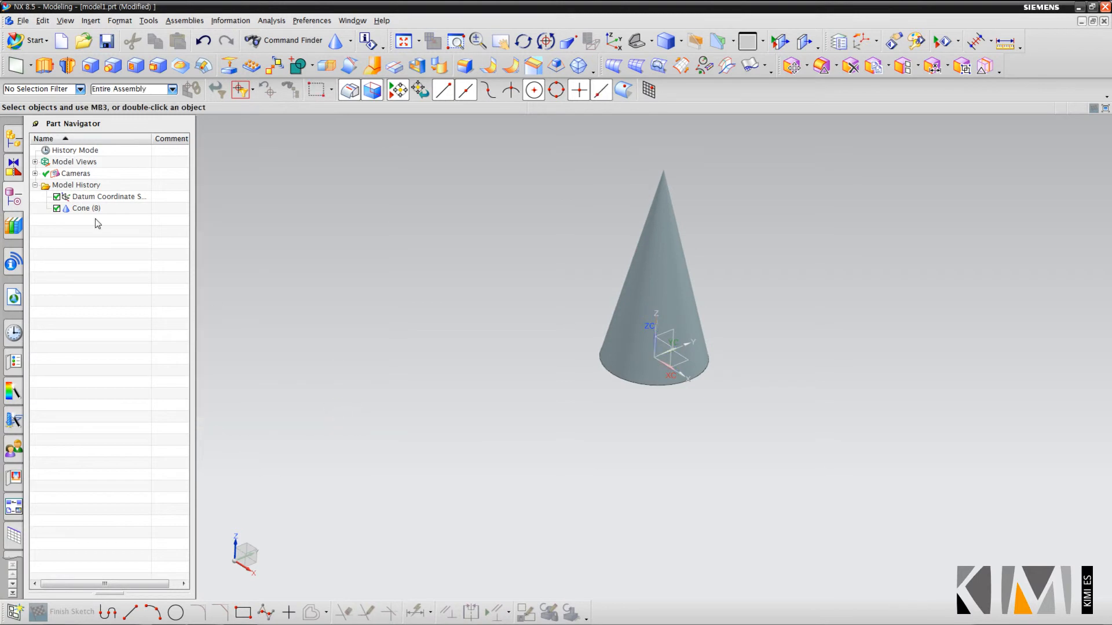
Increase the existing cone's top diameter to turn it into a truncated cone.
double_click(77, 209)
drag(312, 320, 302, 324)
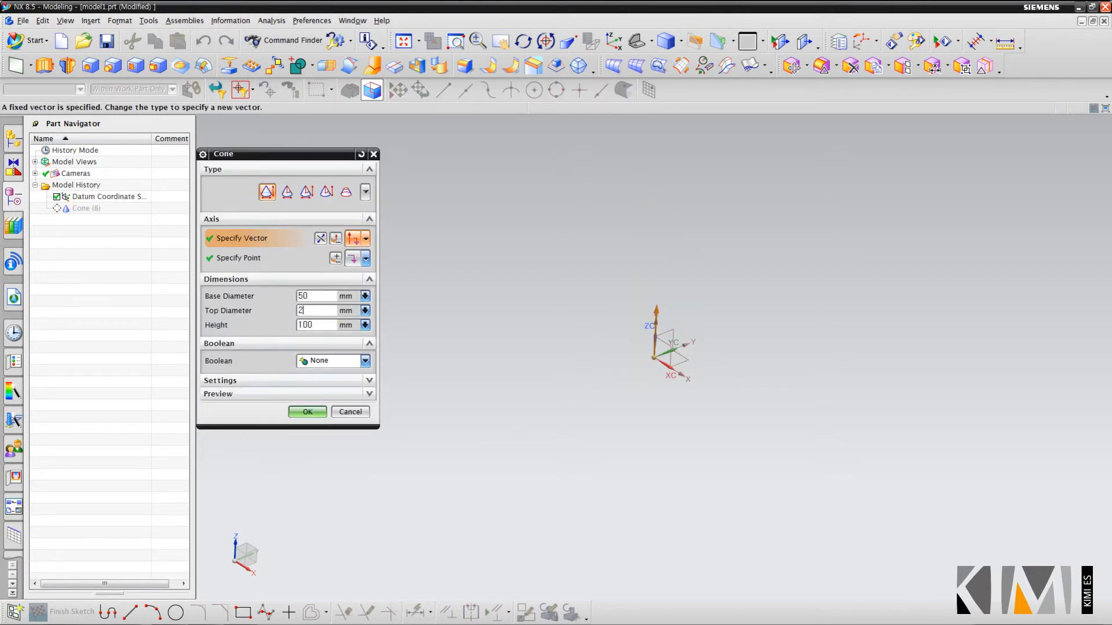
click(308, 412)
shift+middle_drag(509, 348, 472, 375)
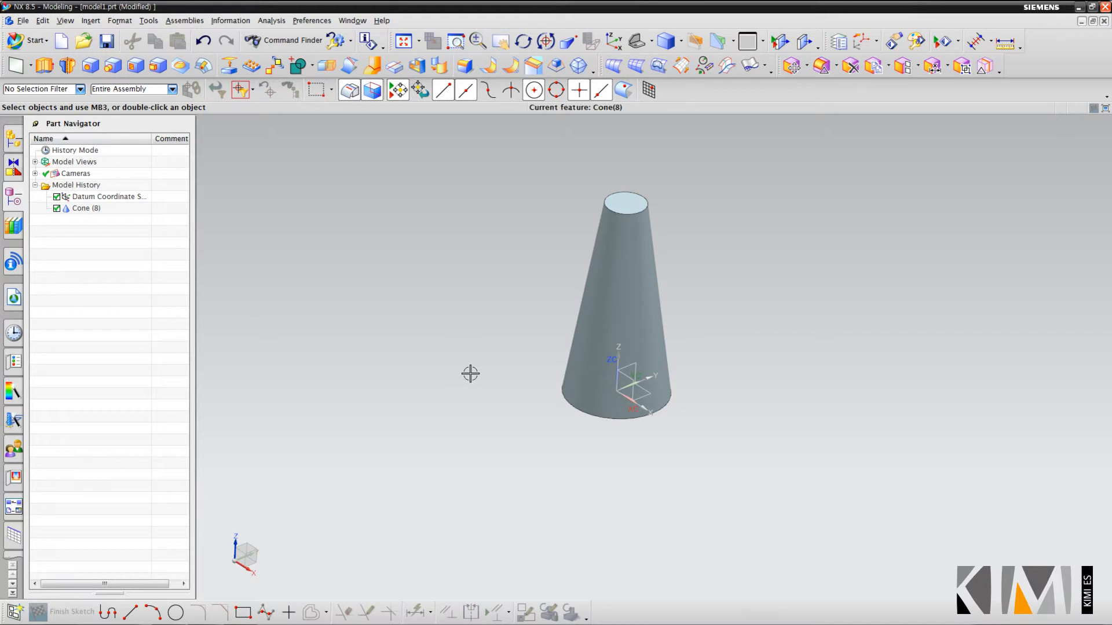
Create a second cone by diameters and half angle beside the first, with base diameter 50 mm, top diameter 0 mm and half angle 30°.
click(86, 21)
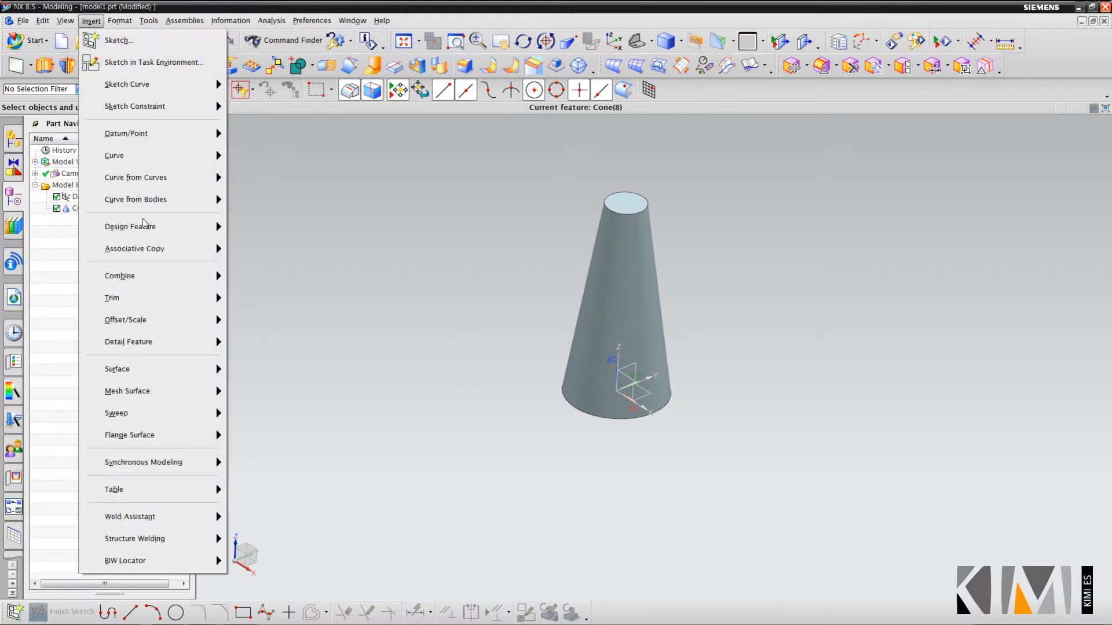
mouse_move(146, 226)
click(271, 319)
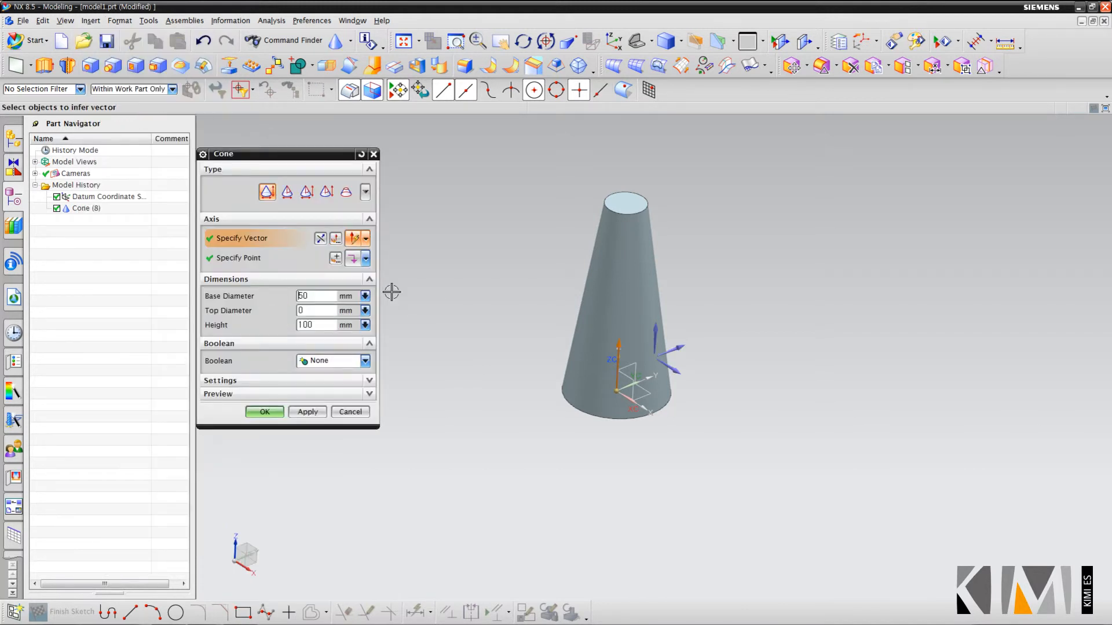
click(287, 193)
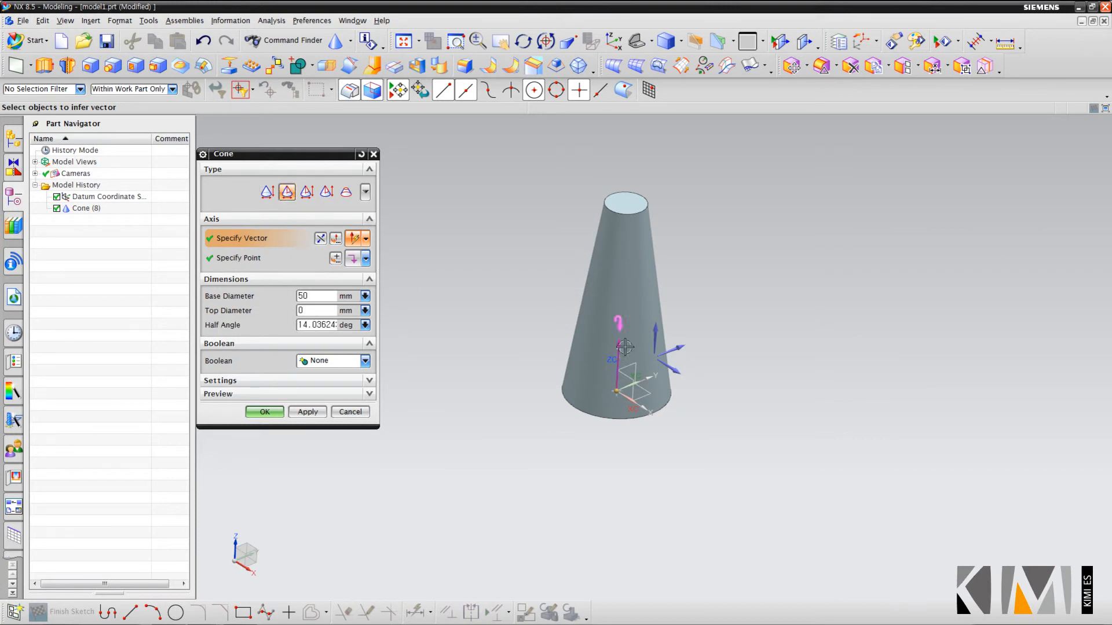
click(281, 261)
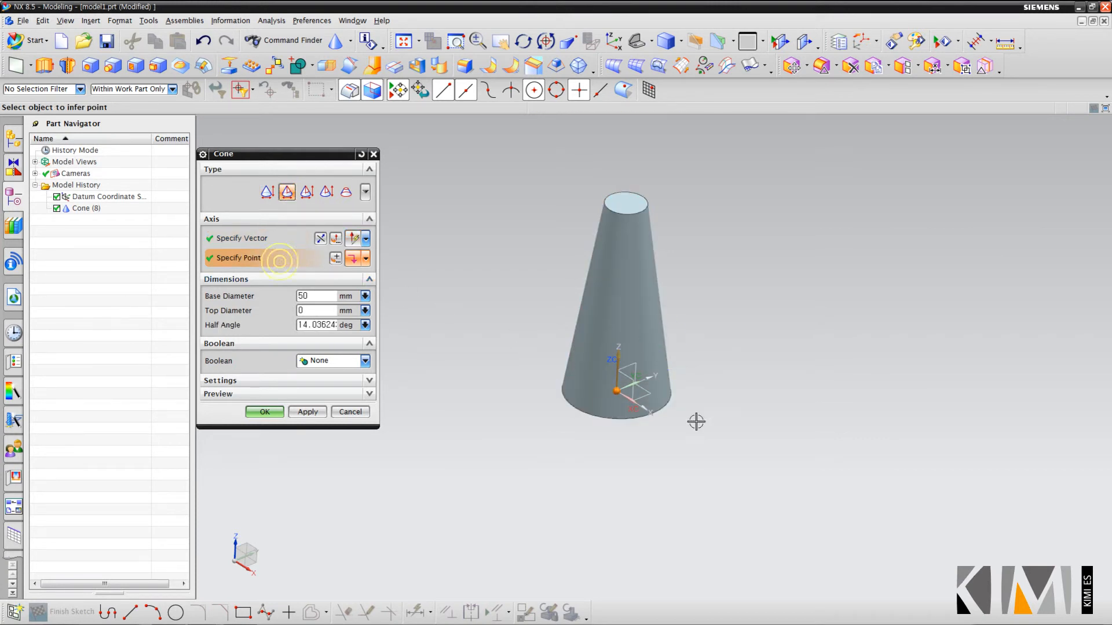
click(712, 444)
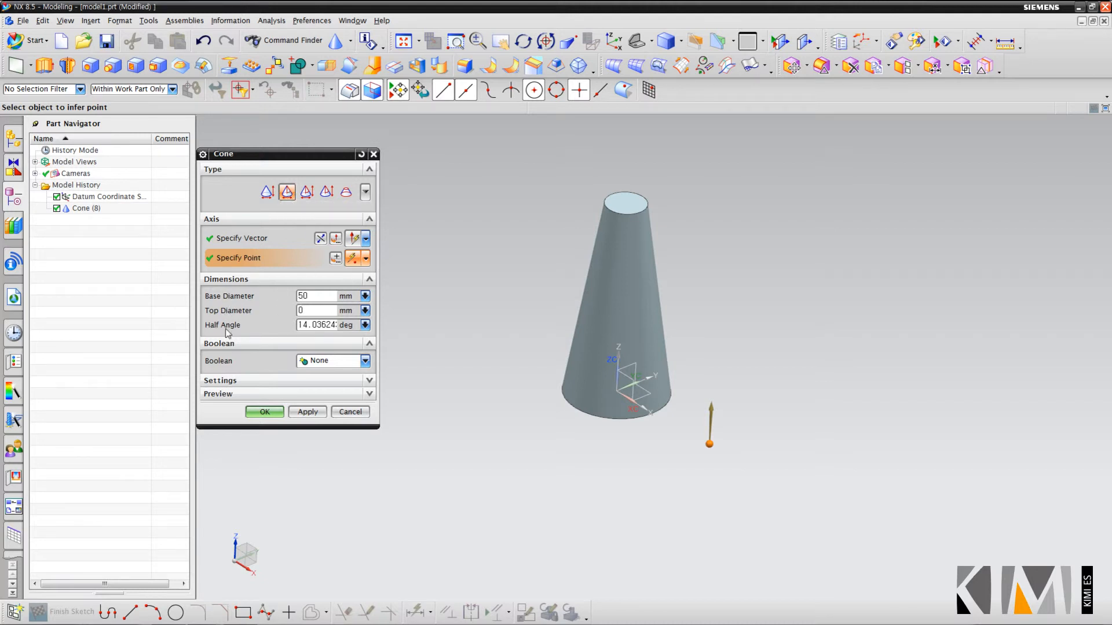
double_click(306, 326)
key(BackSpace)
click(323, 415)
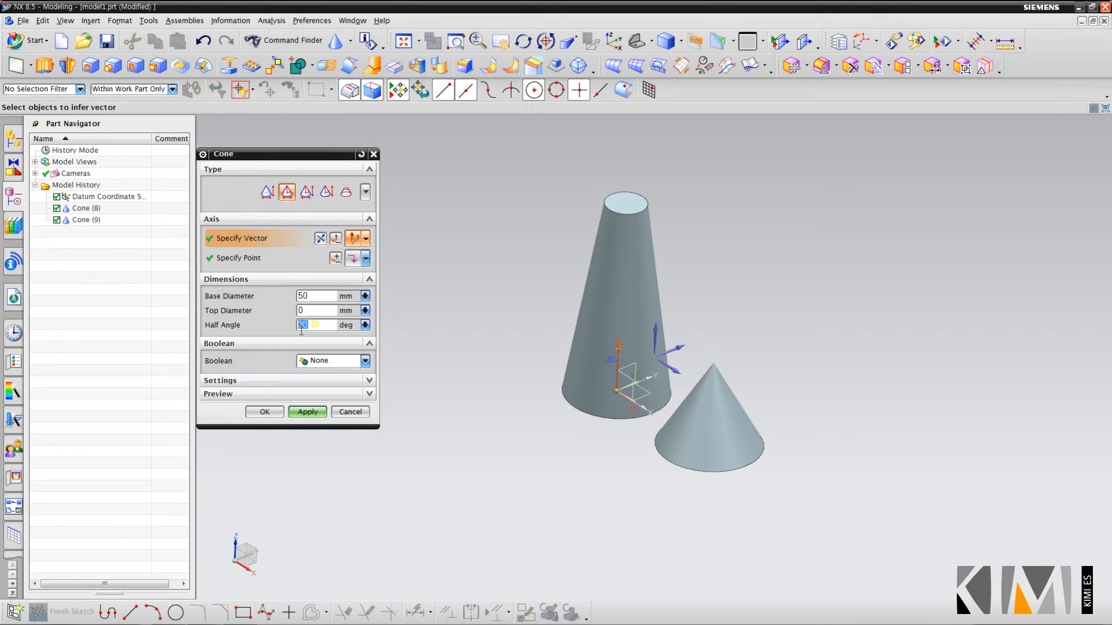
click(341, 412)
Increase the second cone's half angle to make it flatter.
double_click(120, 220)
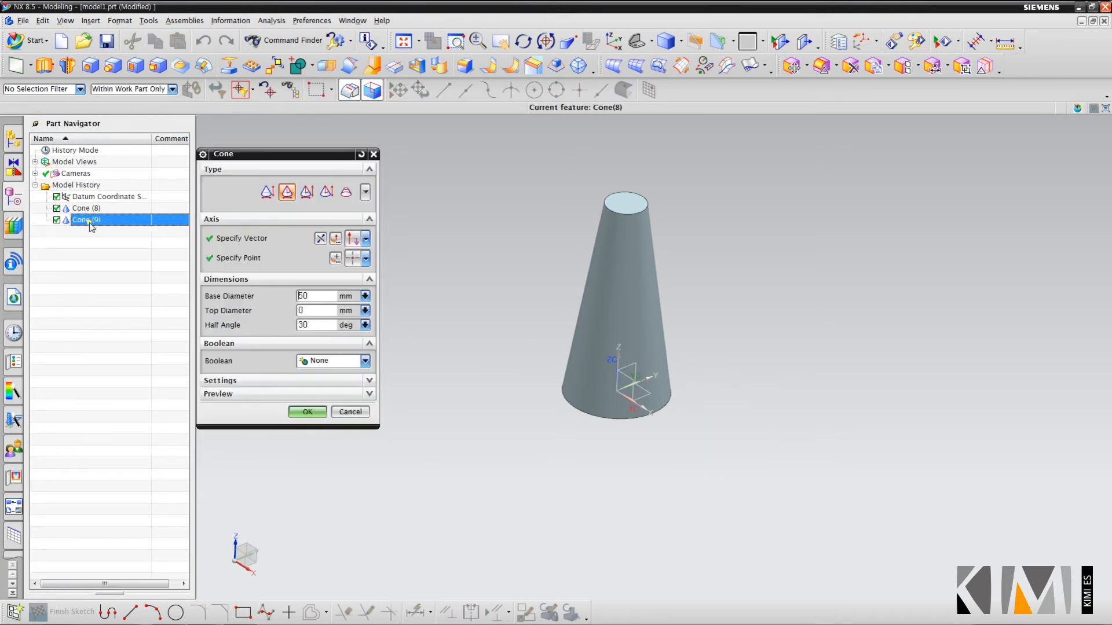
double_click(320, 325)
text(5)
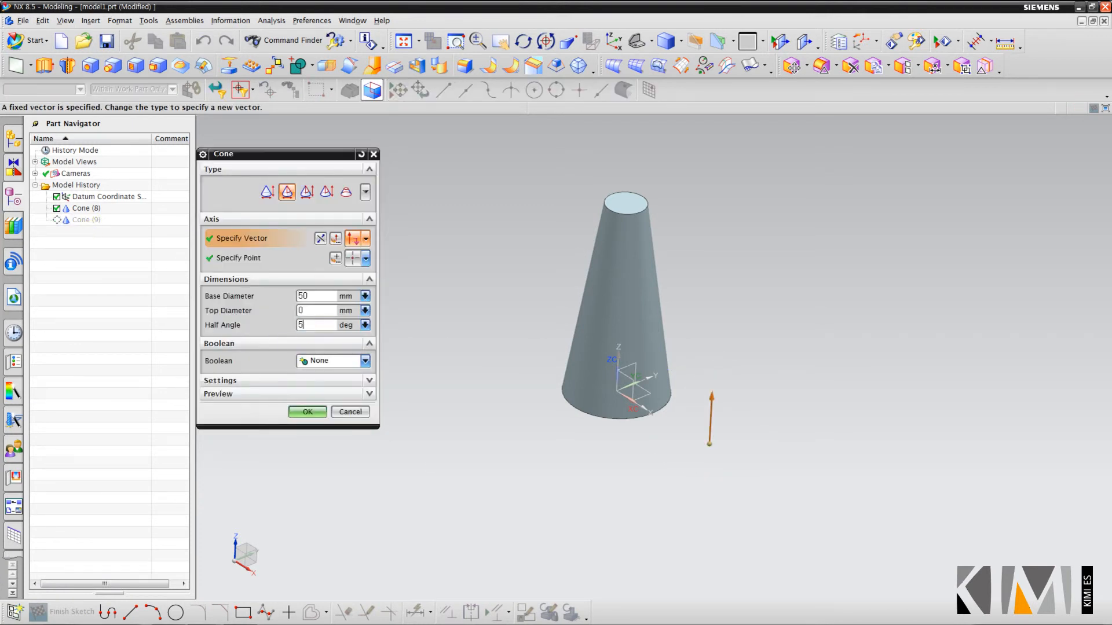
click(313, 412)
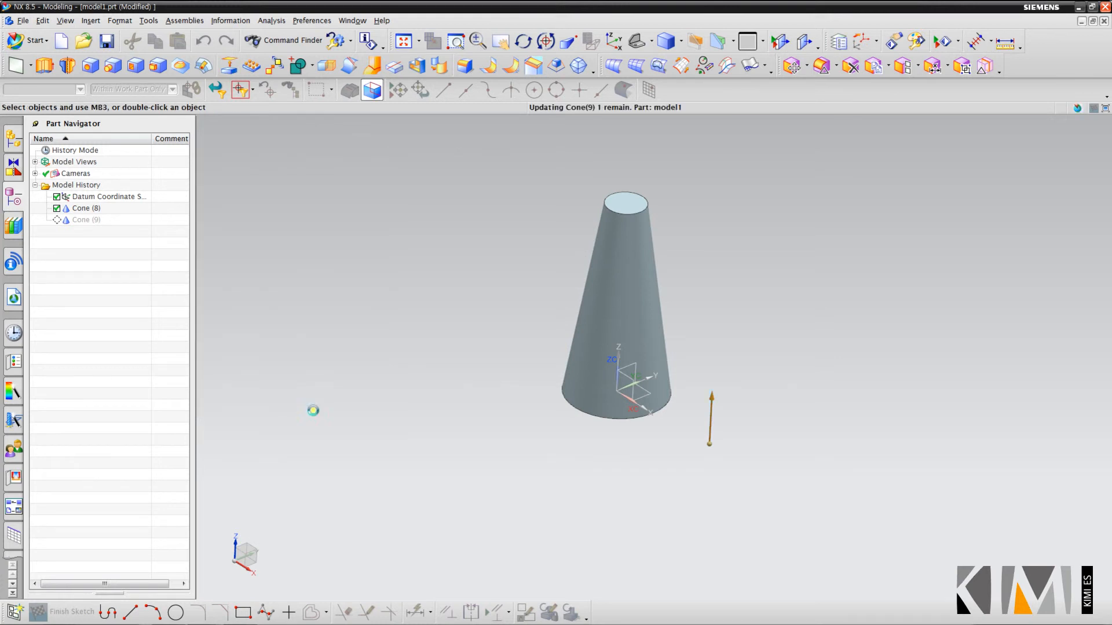
Edit the second cone with rollback and set its half angle to 15°.
right_click(74, 220)
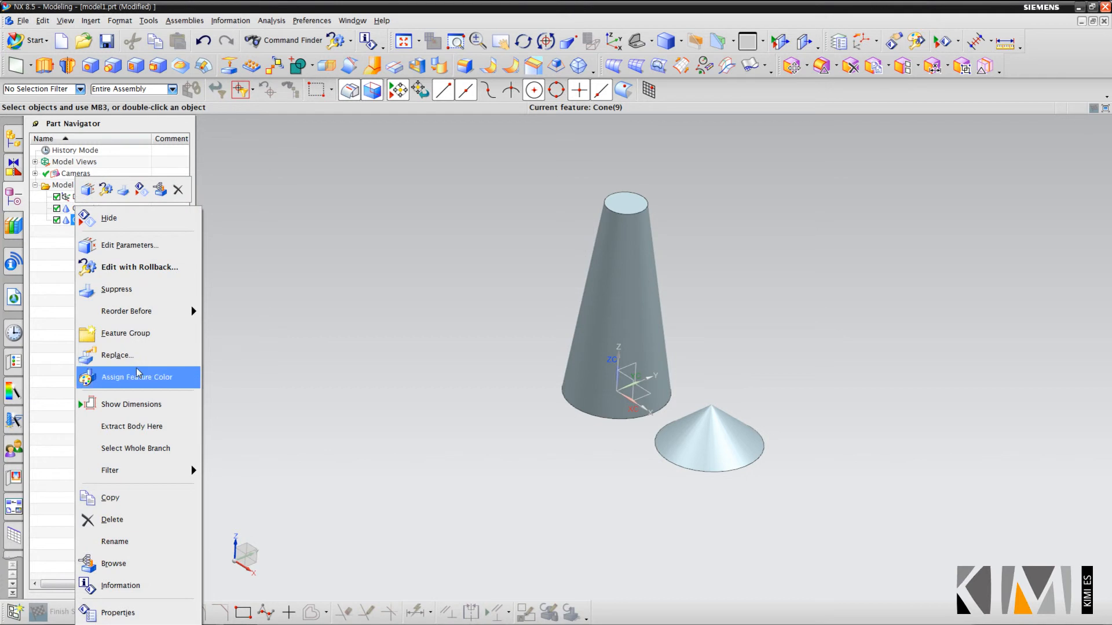
click(138, 269)
key(Tab)
key(Tab)
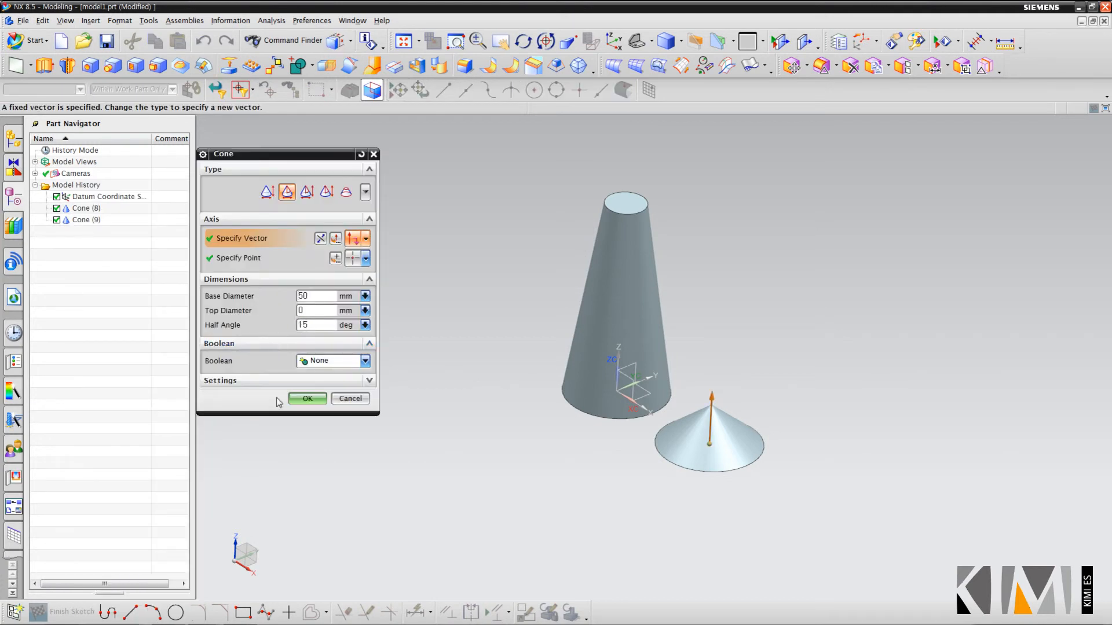
click(297, 398)
middle_drag(476, 474, 426, 409)
scroll(478, 459, down, 2)
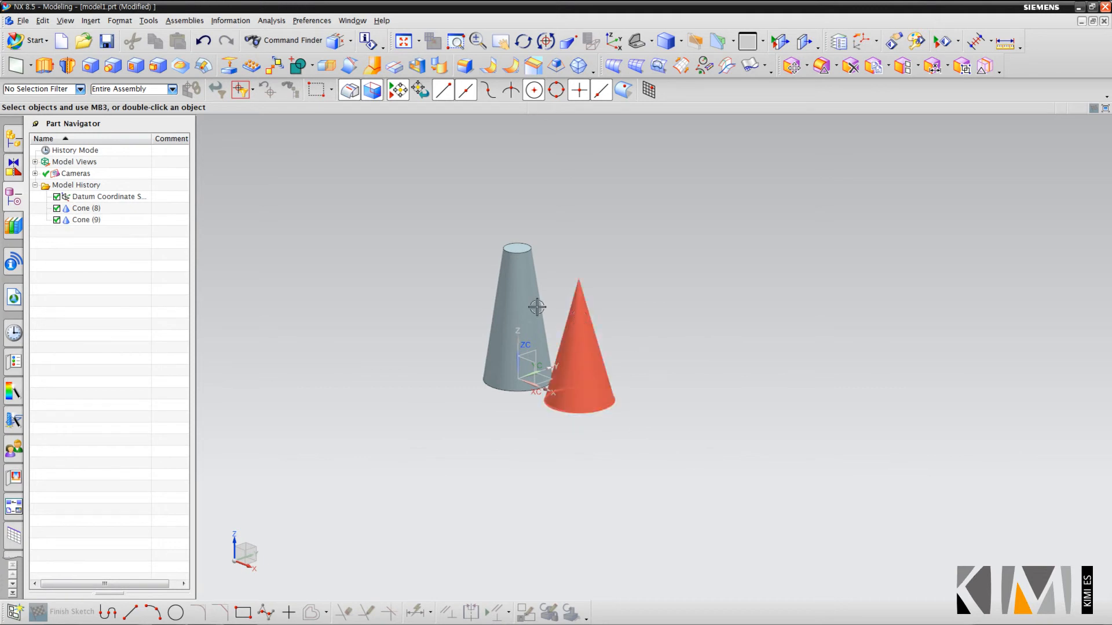
Try to create a third cone by base diameter, height and half angle, using 50 mm, 50 mm and 30°, at a free point beside the others.
click(350, 41)
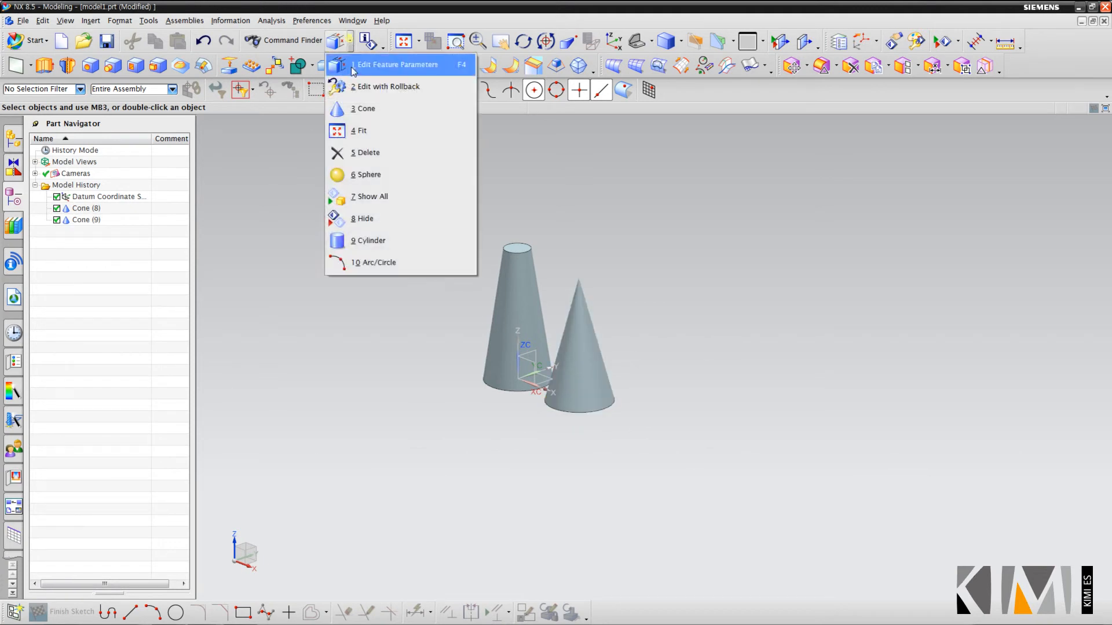
click(345, 106)
click(306, 192)
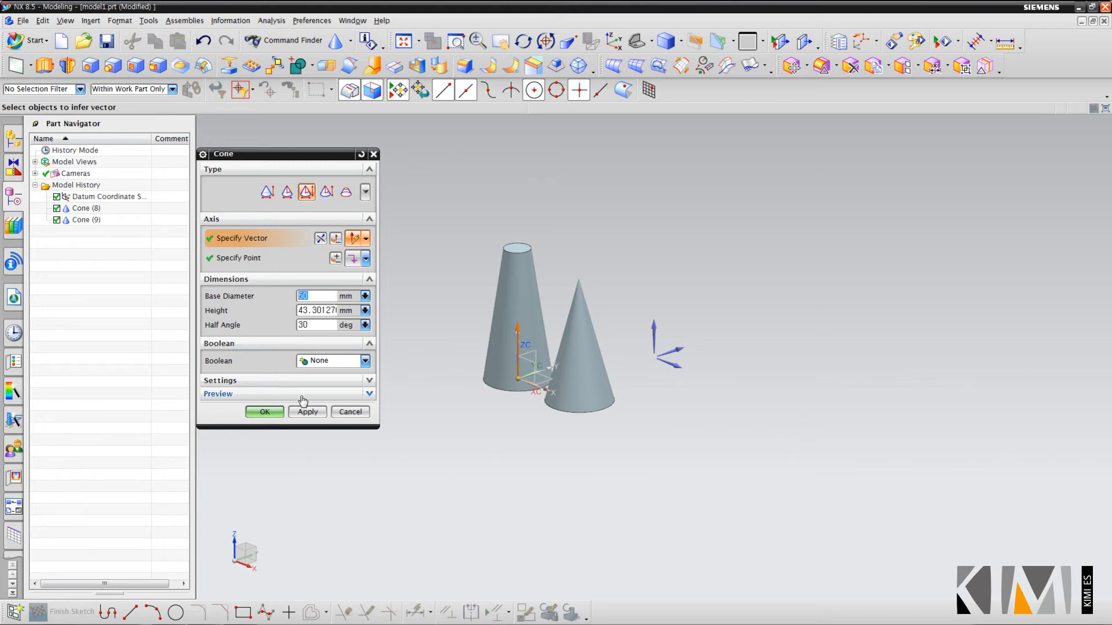
double_click(299, 310)
text(19)
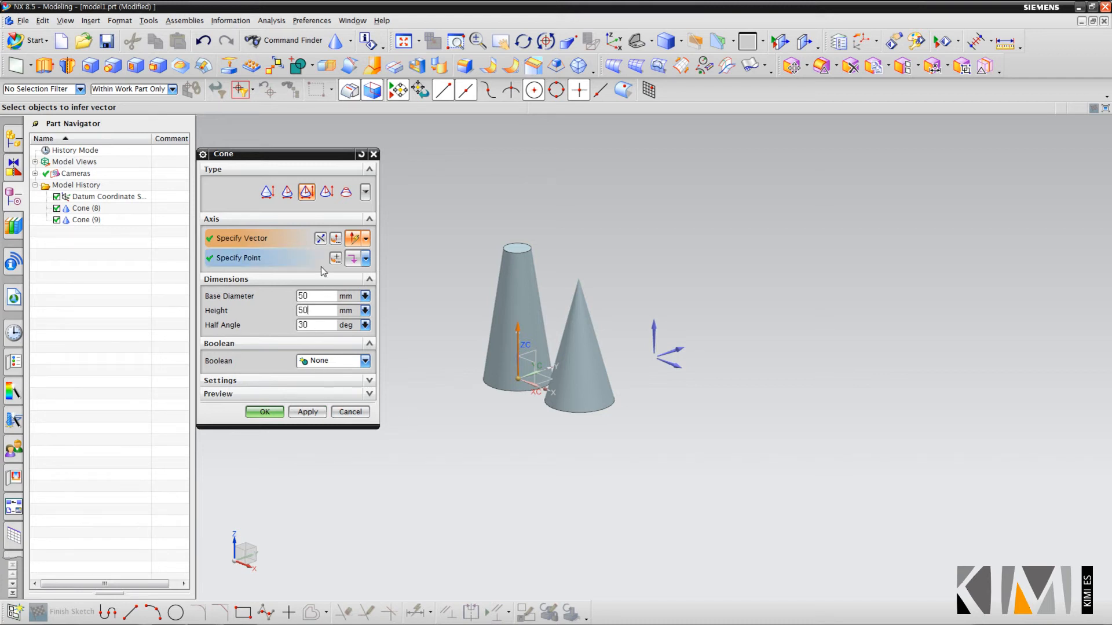
click(650, 335)
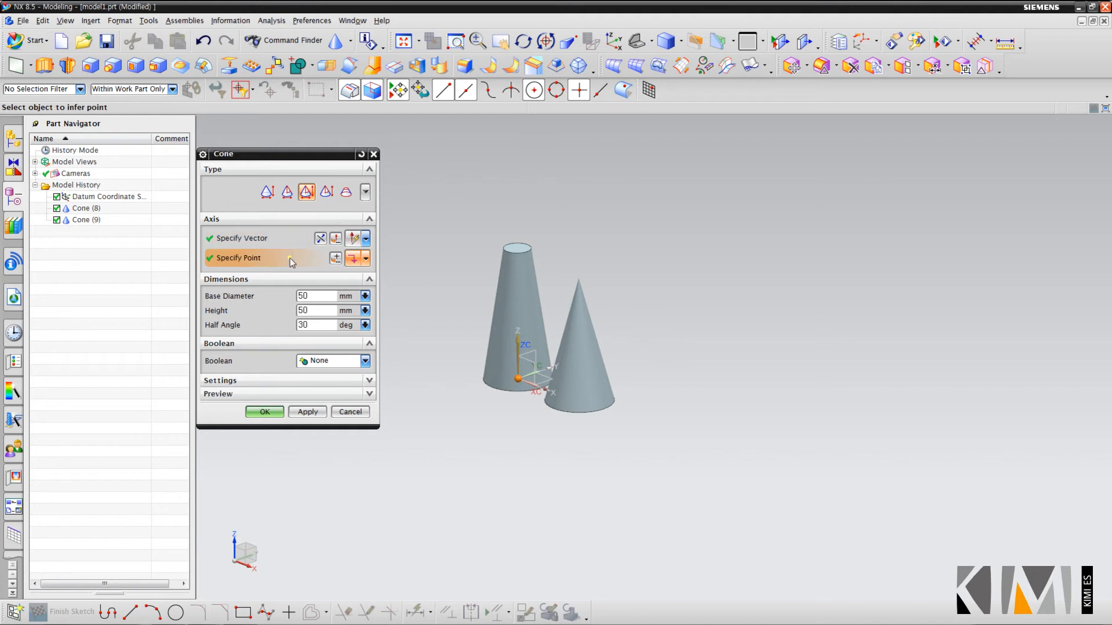
click(710, 437)
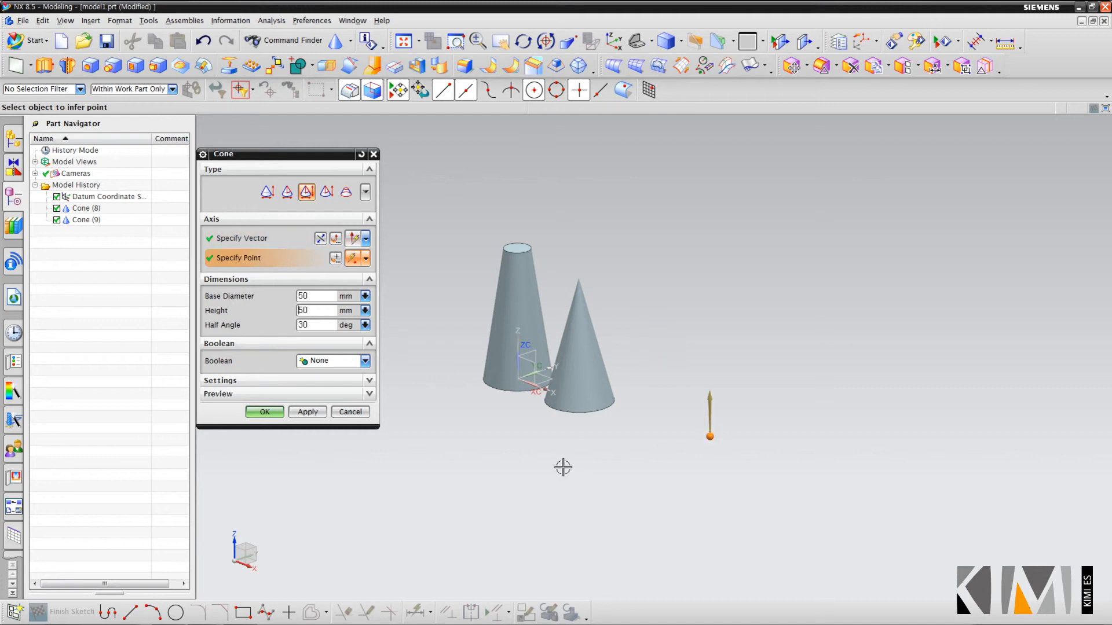
click(307, 411)
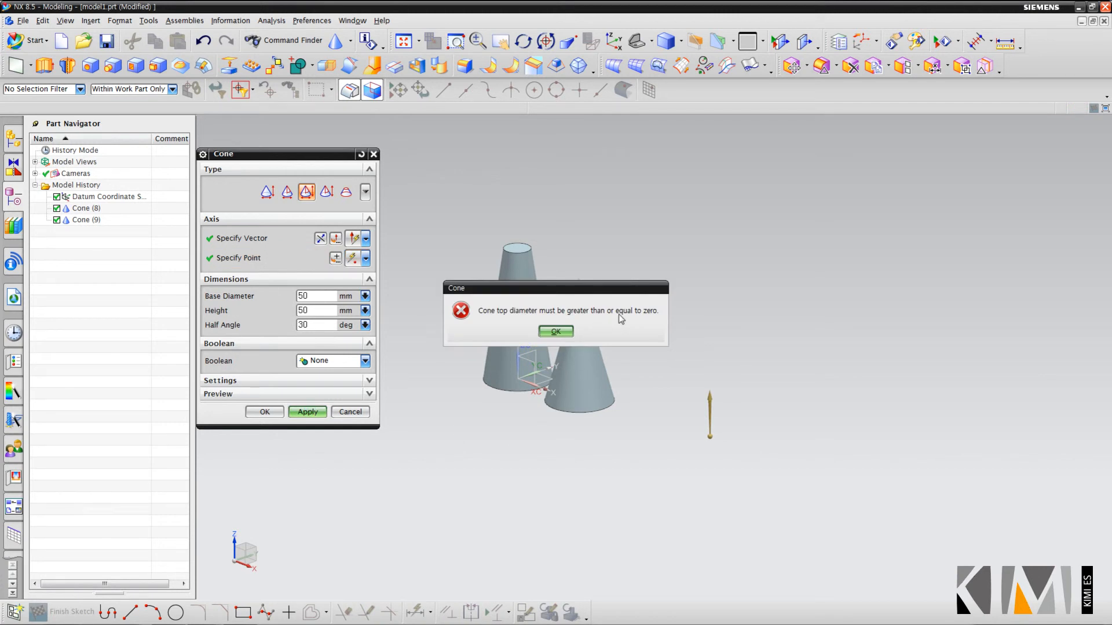
click(556, 331)
Set the third cone's half angle to 20° and create it.
double_click(310, 309)
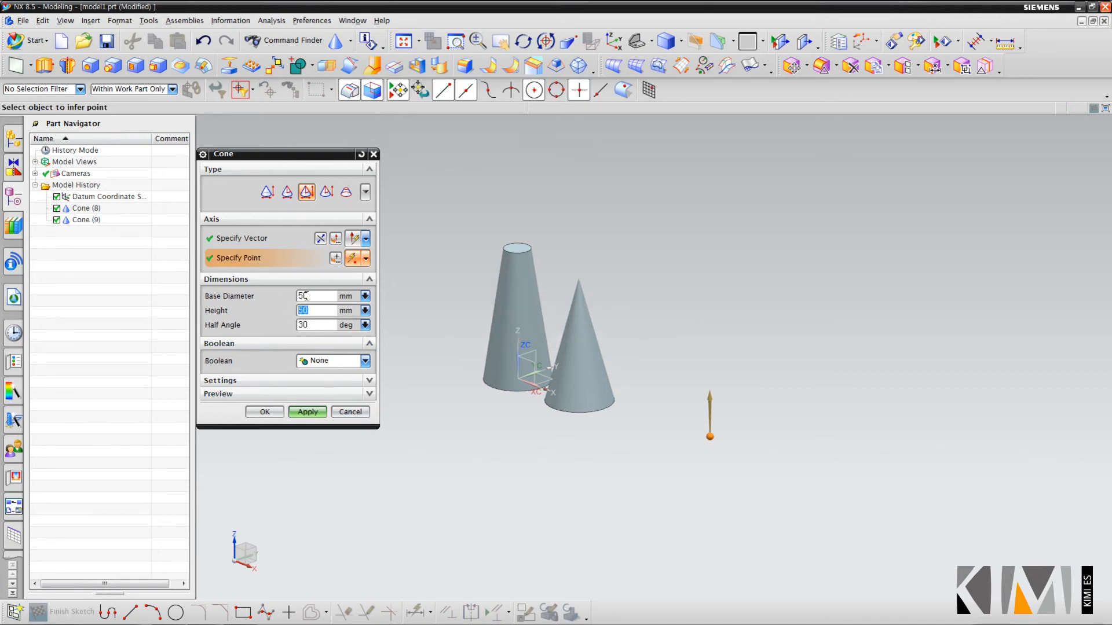
double_click(310, 325)
text(2)
click(308, 411)
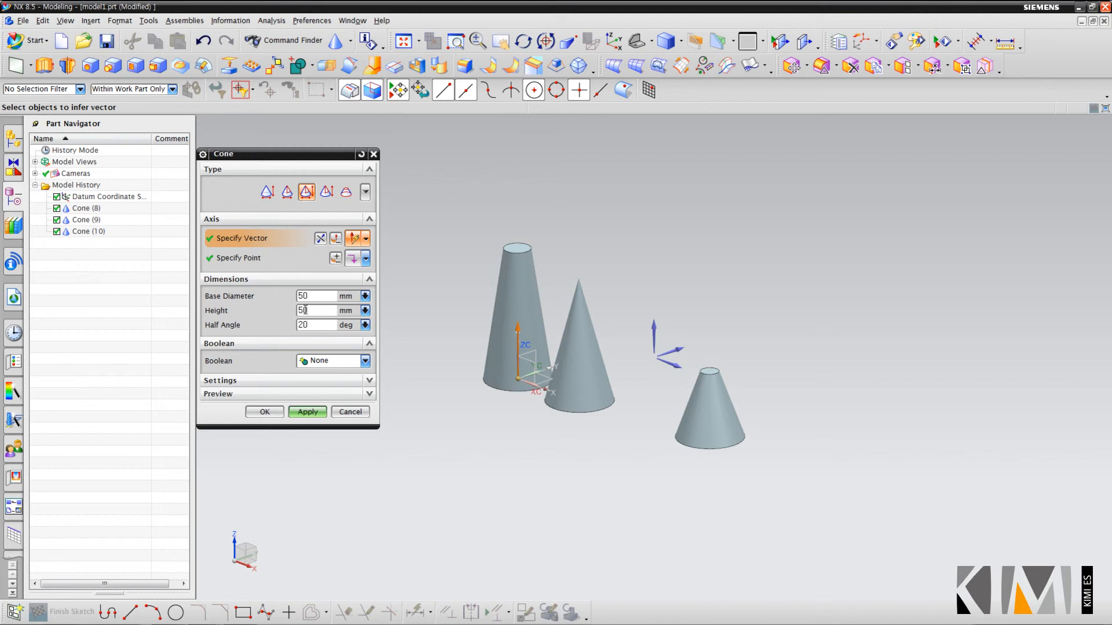
middle_drag(692, 385, 697, 385)
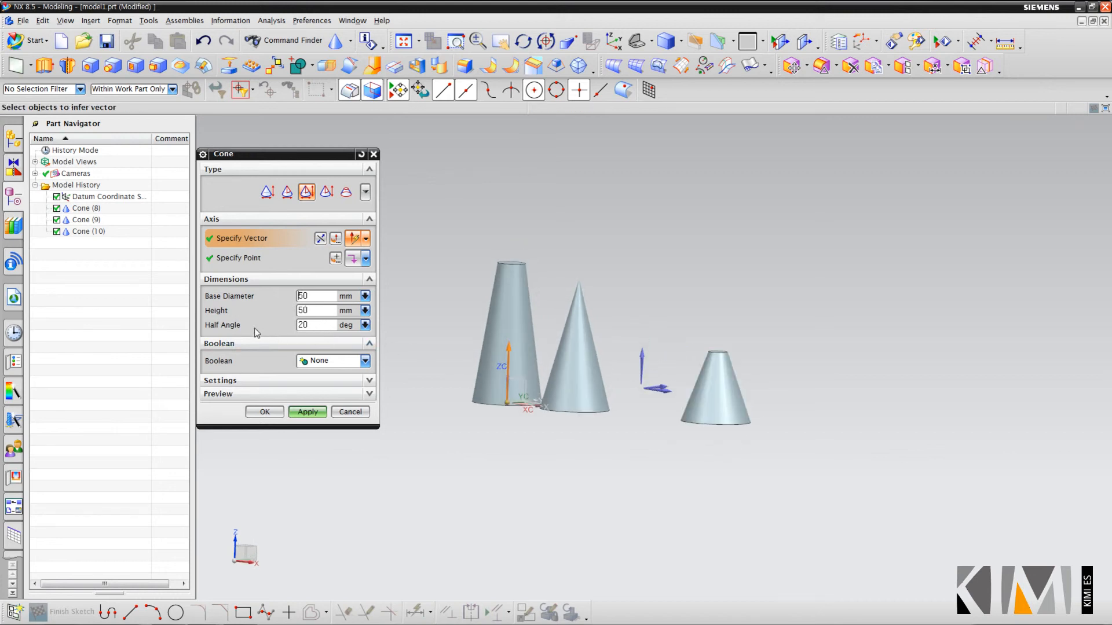
drag(313, 325, 284, 326)
drag(312, 313, 280, 316)
text(60)
click(350, 412)
Edit the third cone and set its height to 60 mm.
click(89, 231)
double_click(88, 231)
drag(315, 306, 292, 320)
text(60)
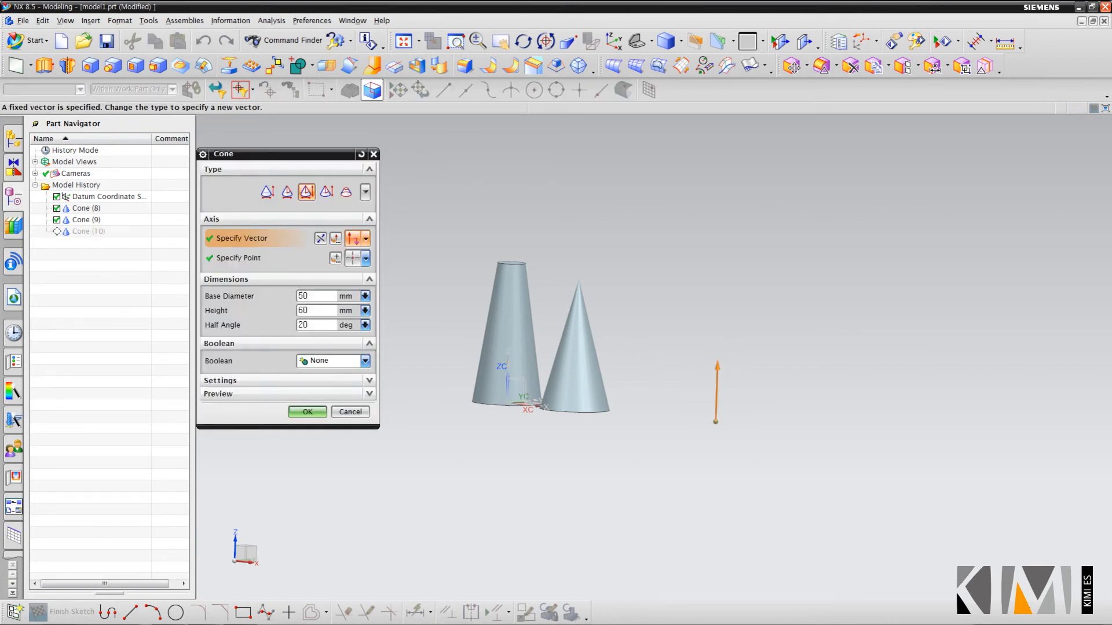
click(307, 412)
middle_drag(603, 417, 687, 377)
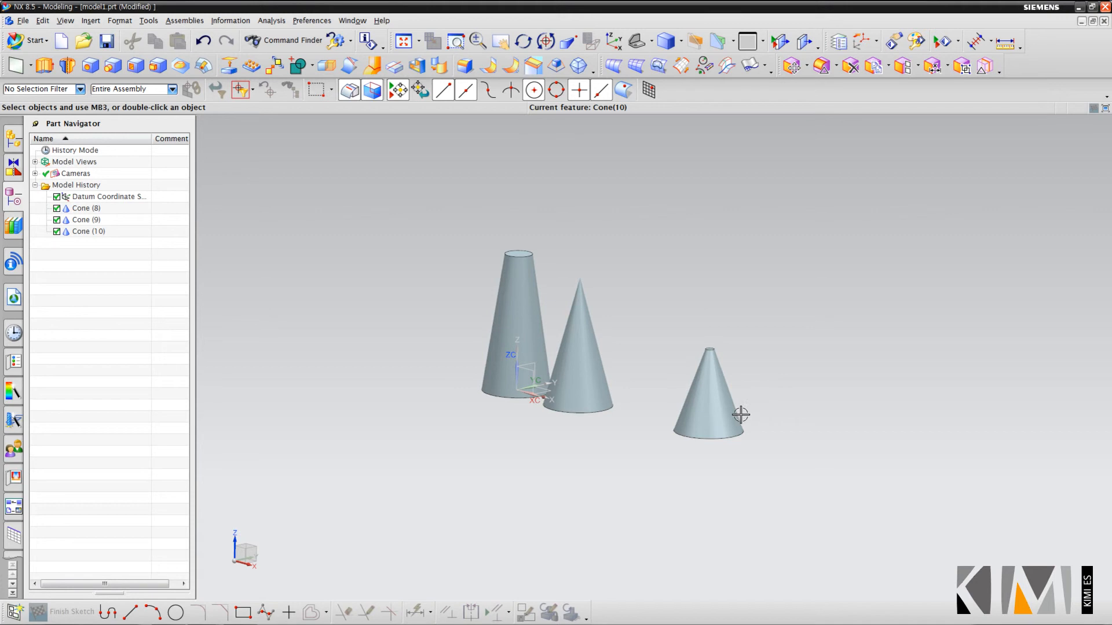
Create a fourth cone by top diameter, height and half angle, using 0 mm, 50 mm and 20°, beyond the third cone.
click(350, 42)
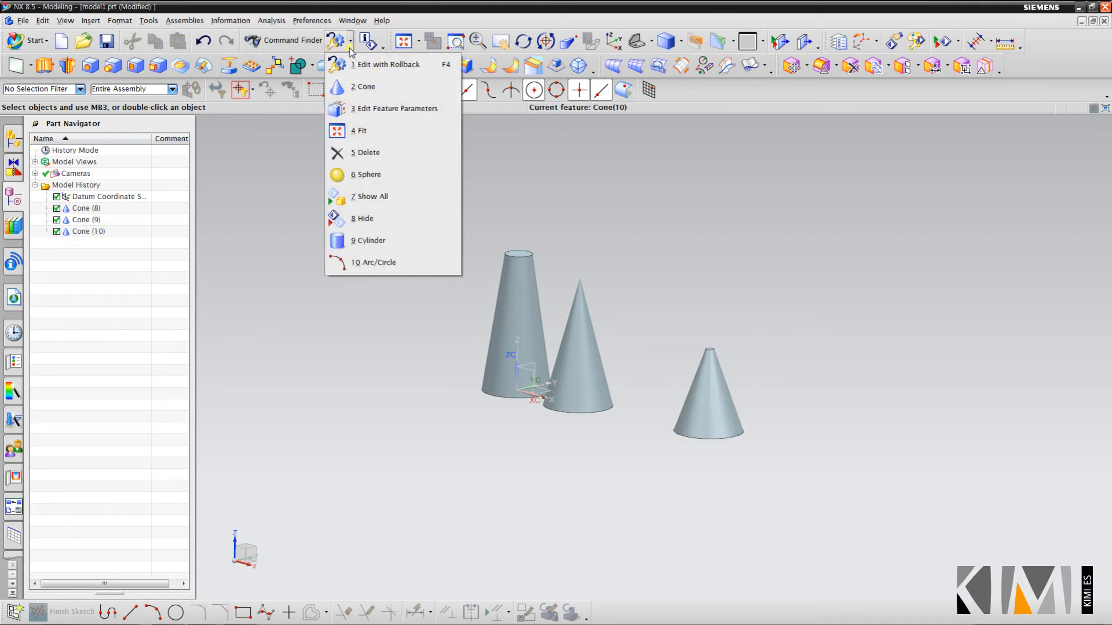
click(362, 86)
click(330, 196)
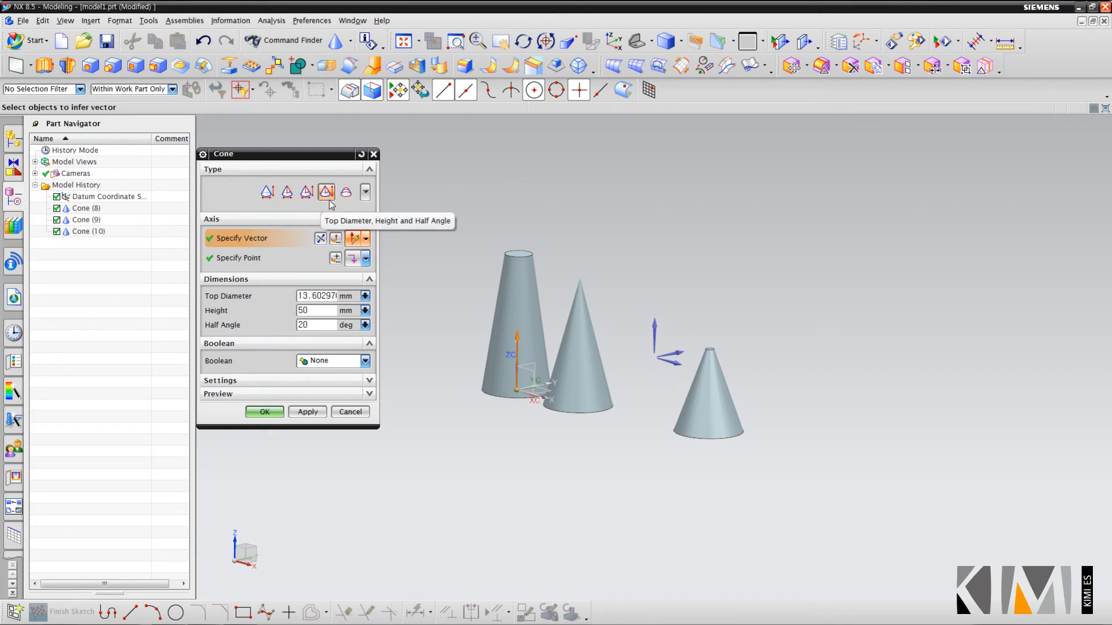
double_click(313, 291)
text(98)
click(296, 268)
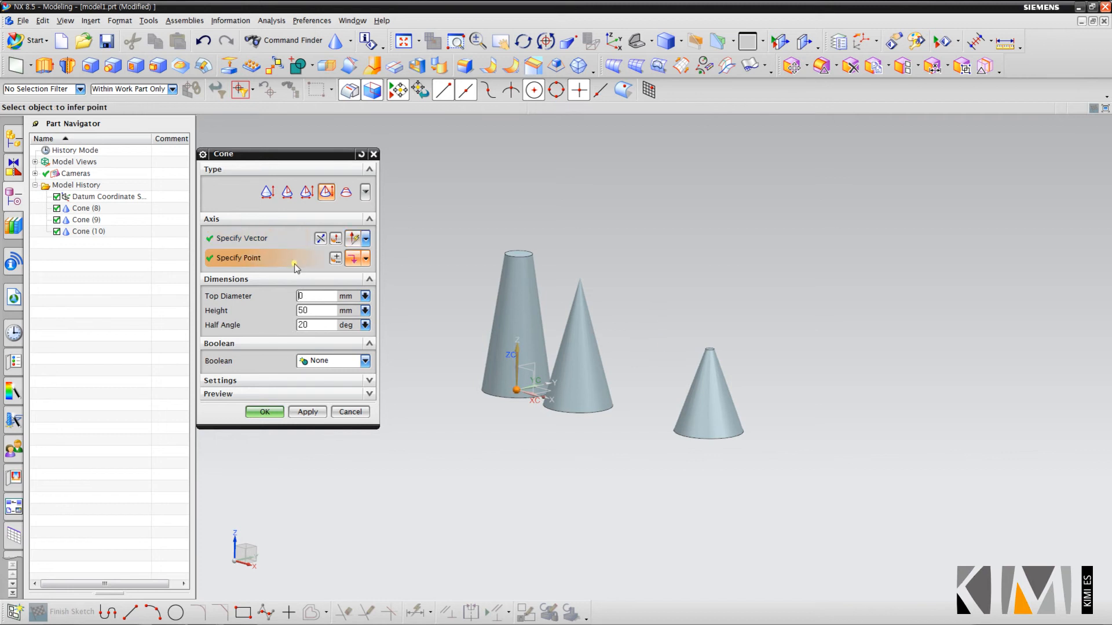
click(308, 412)
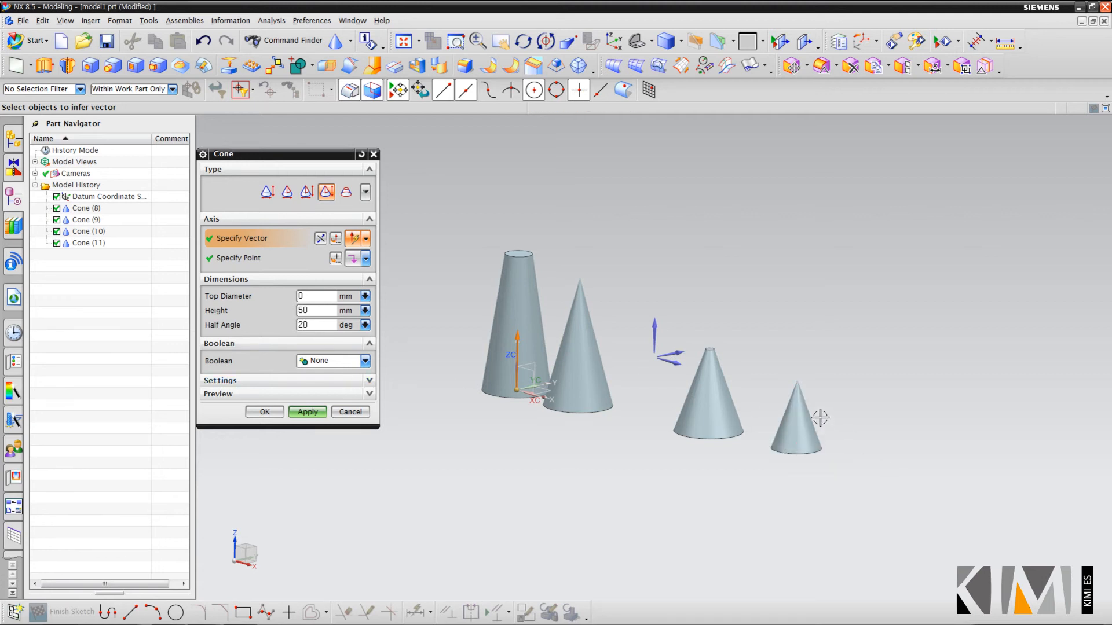
click(350, 411)
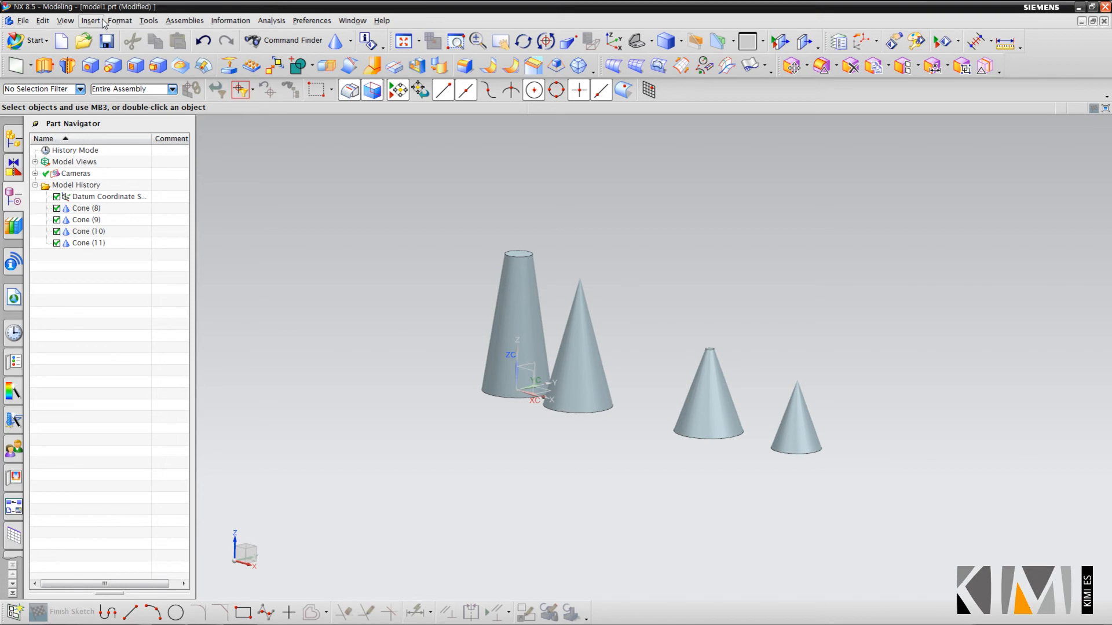
Create a three-point arc with a radius of about 42 mm at free points in front of the cones.
click(92, 21)
mouse_move(145, 156)
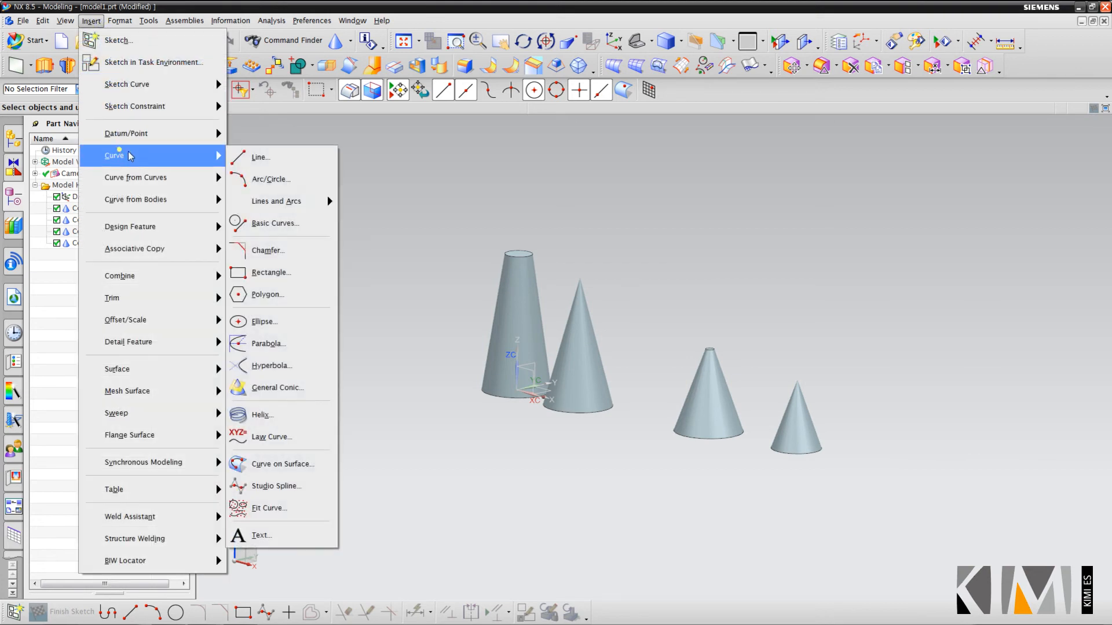
click(269, 179)
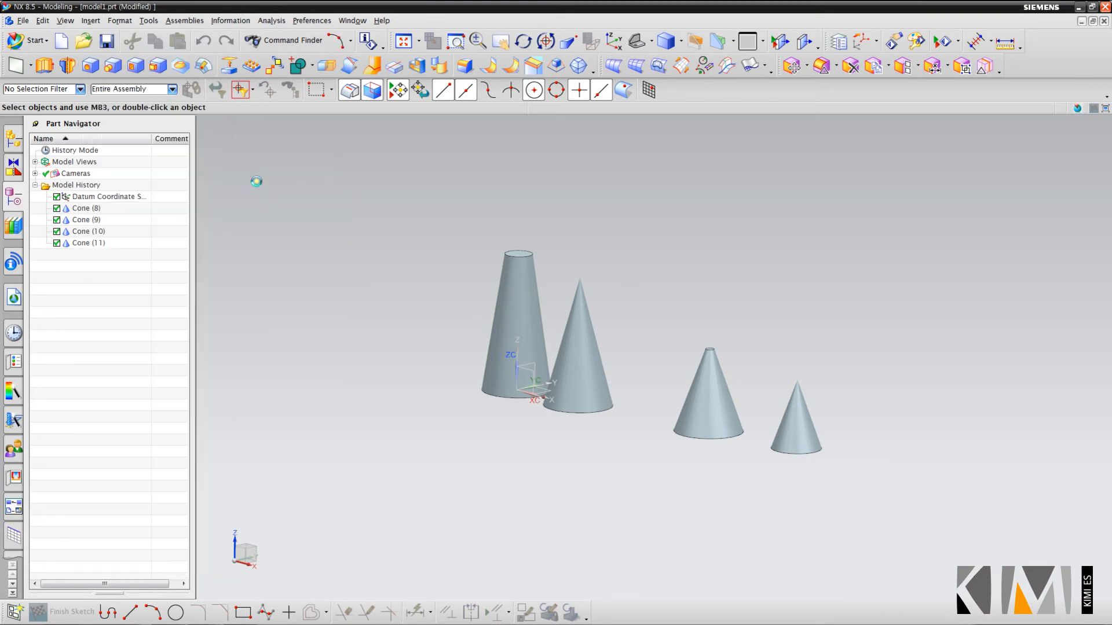
click(494, 473)
click(577, 471)
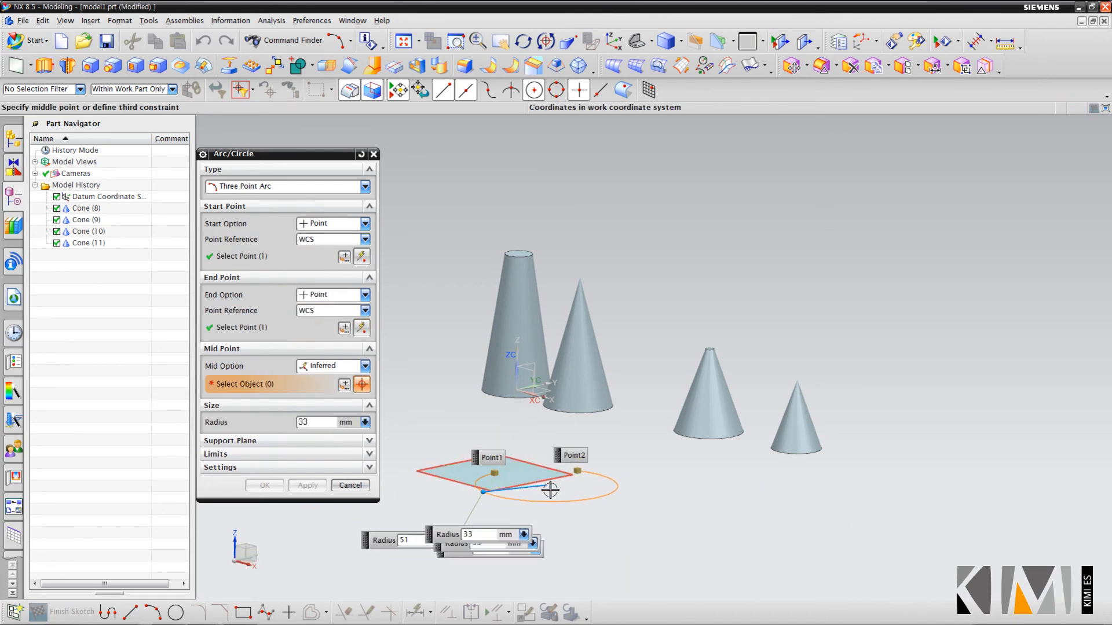
click(555, 496)
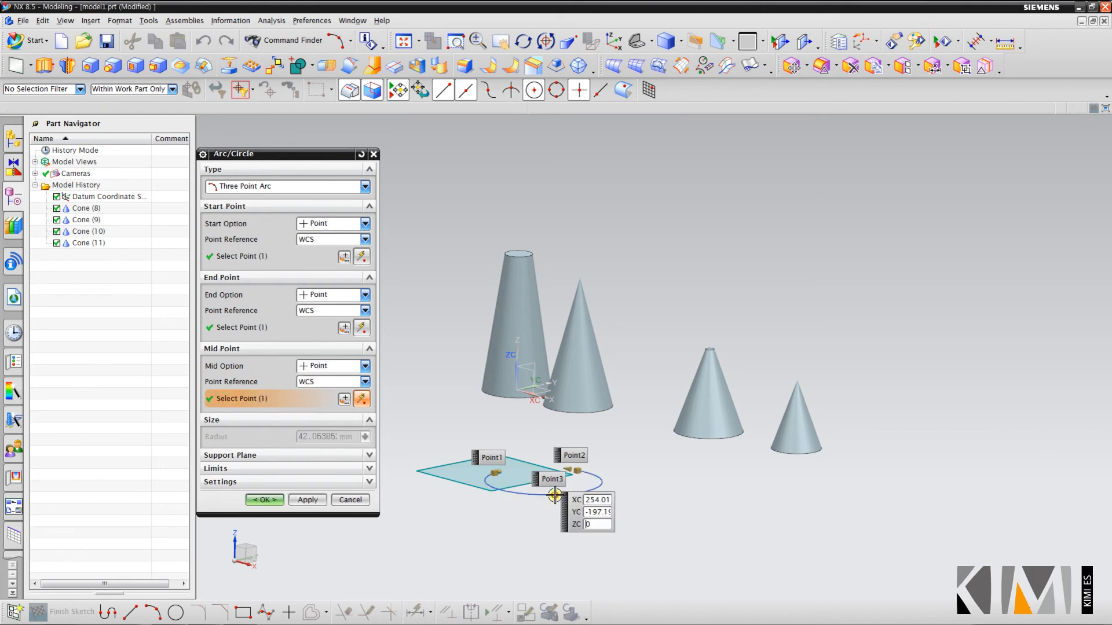
click(278, 496)
Copy the arc 75 mm upward along ZC as one non-associative copy, using dynamic motion.
middle_drag(377, 497, 432, 459)
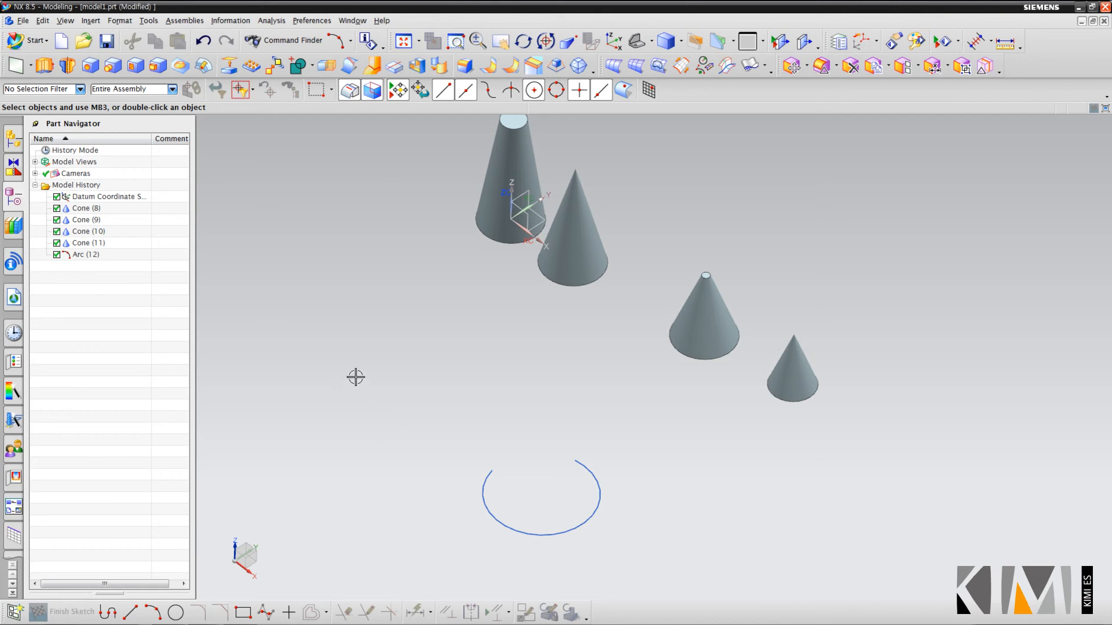
click(43, 20)
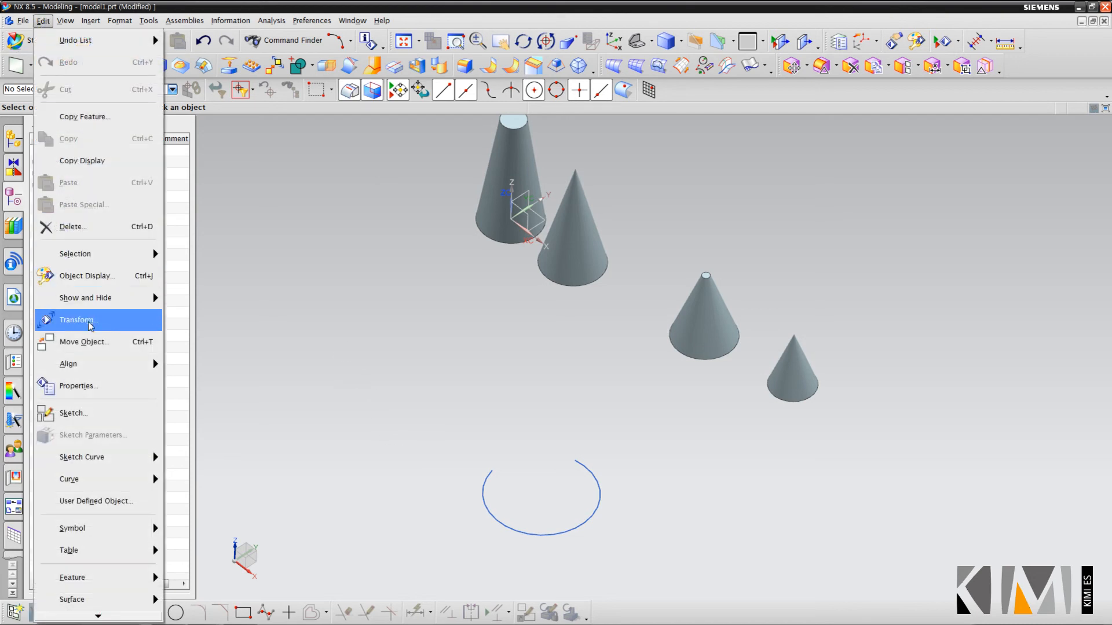
click(90, 343)
click(483, 493)
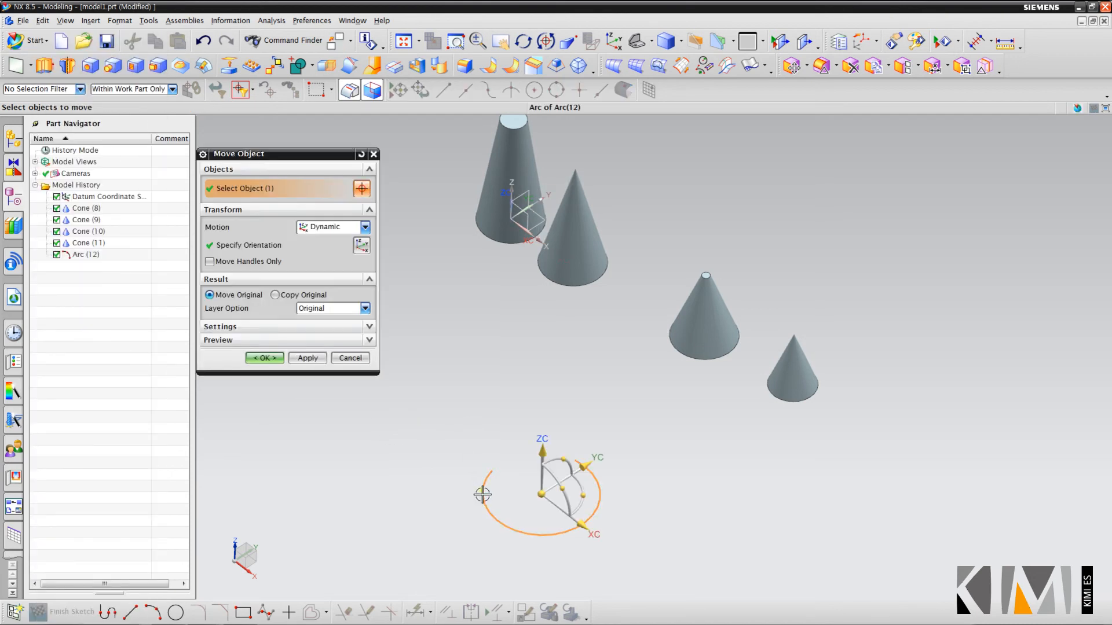
drag(542, 453, 545, 378)
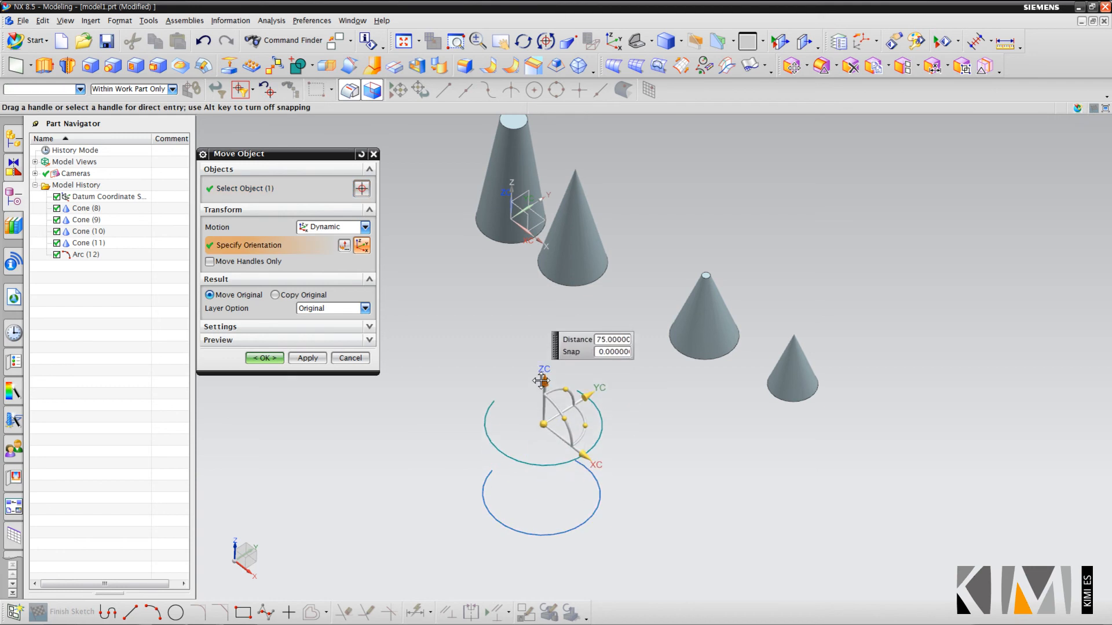
click(317, 299)
click(354, 323)
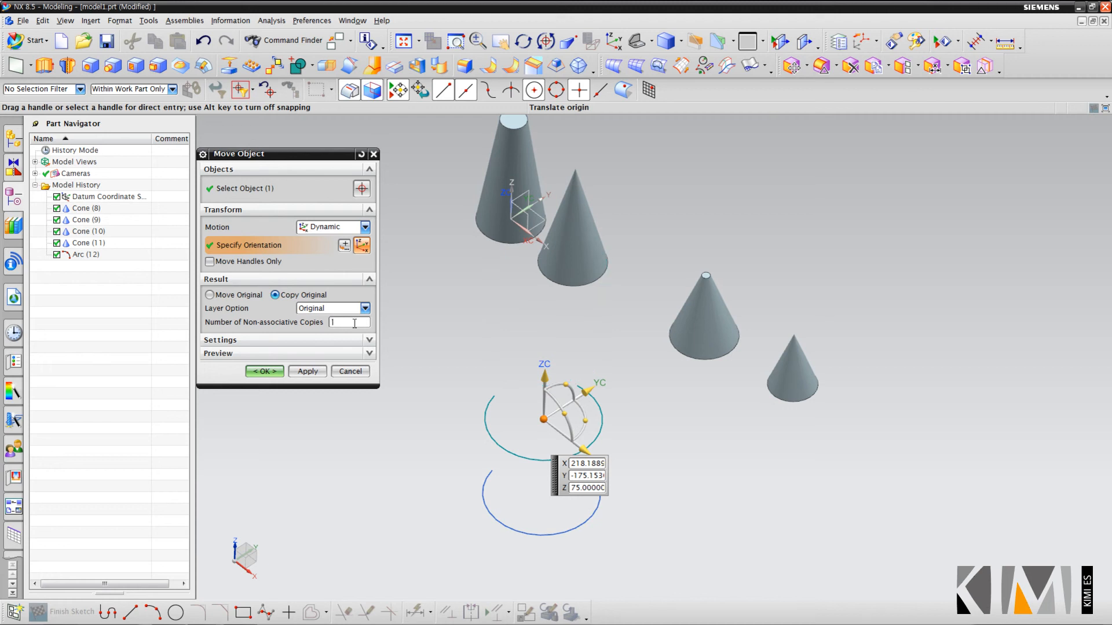
click(265, 372)
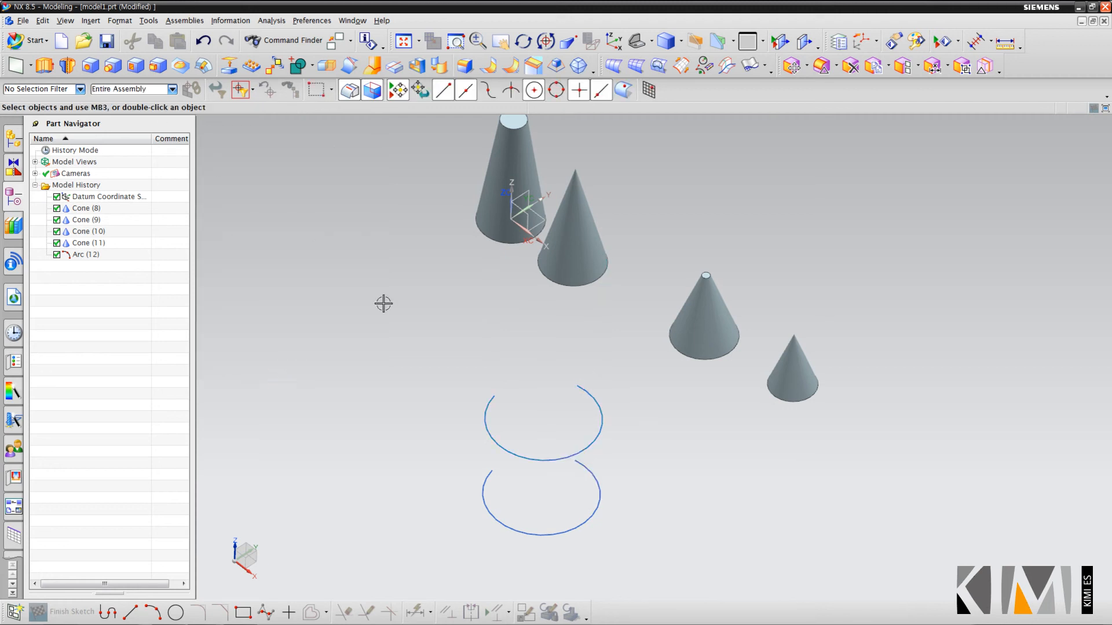
Shrink the copied upper arc by moving its defining points inward.
double_click(496, 439)
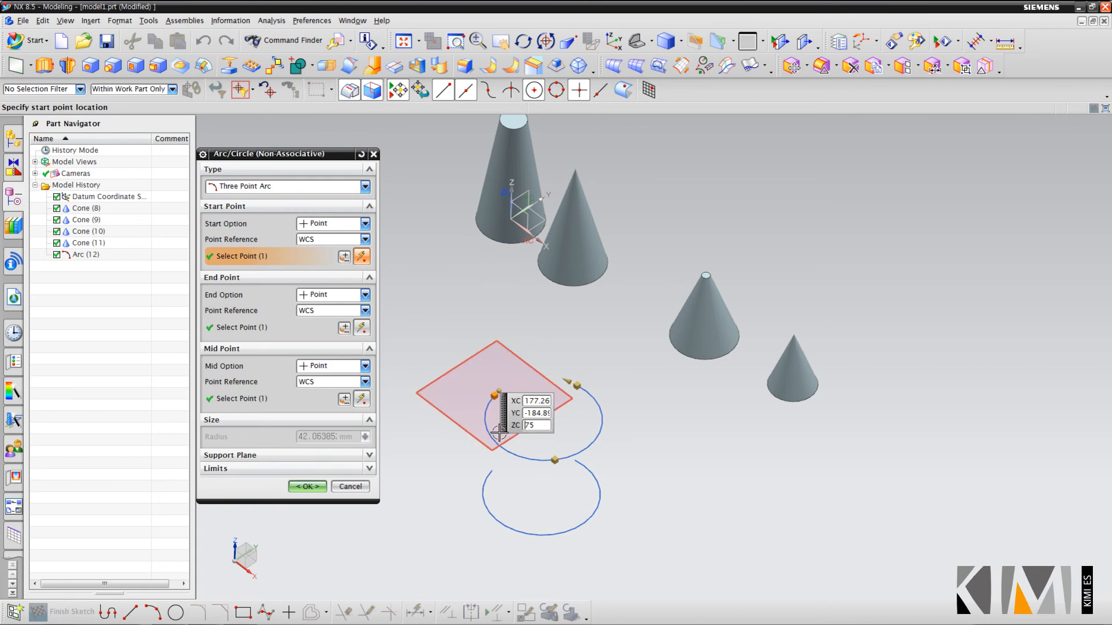
drag(555, 460, 525, 399)
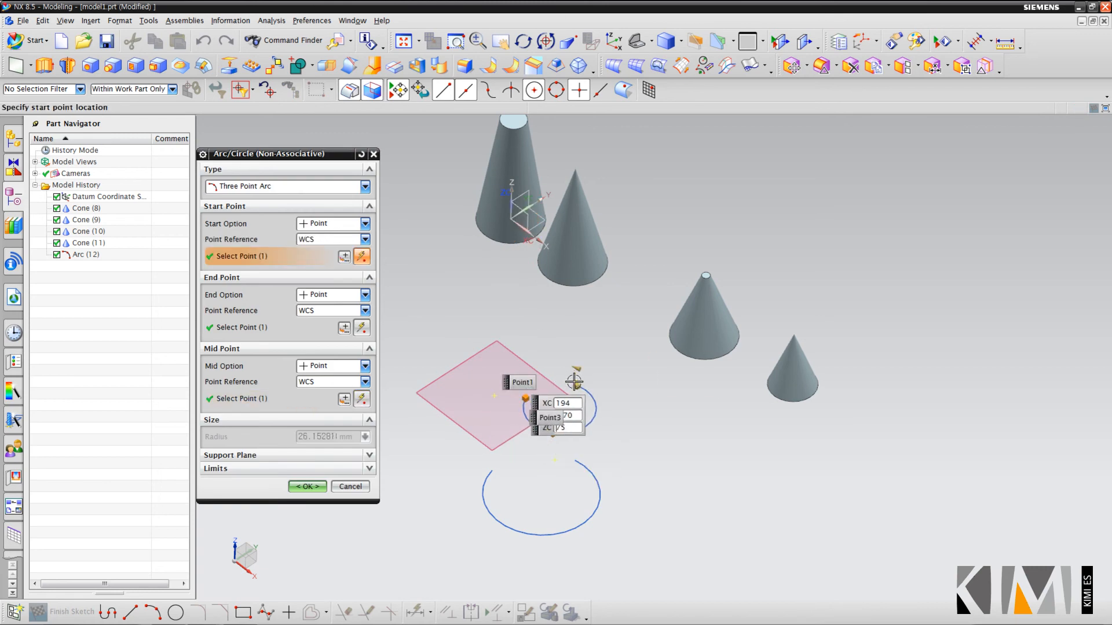
click(316, 488)
Create a cone from two arcs, with the large lower arc as base, the small upper arc as top, and no Boolean.
middle_drag(466, 464, 460, 515)
key(F8)
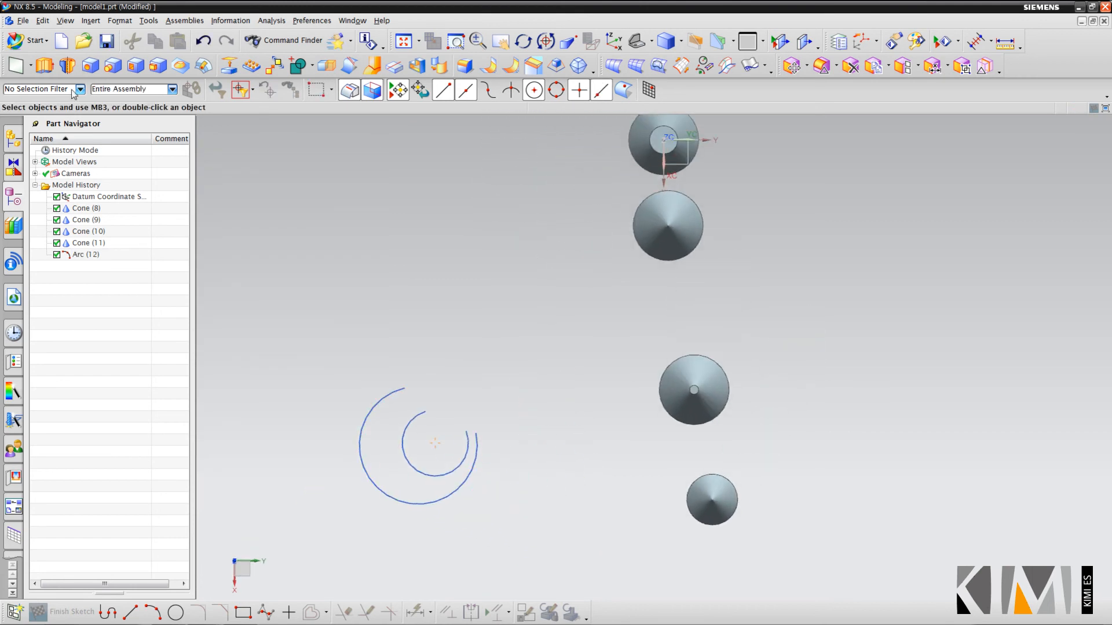
click(91, 21)
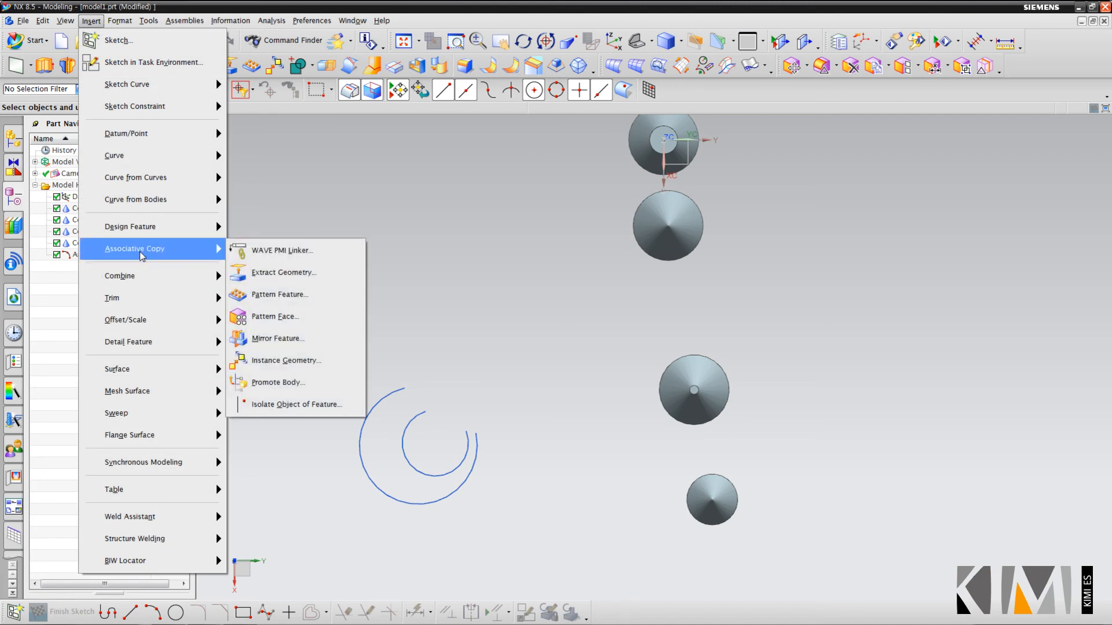
mouse_move(140, 231)
click(262, 317)
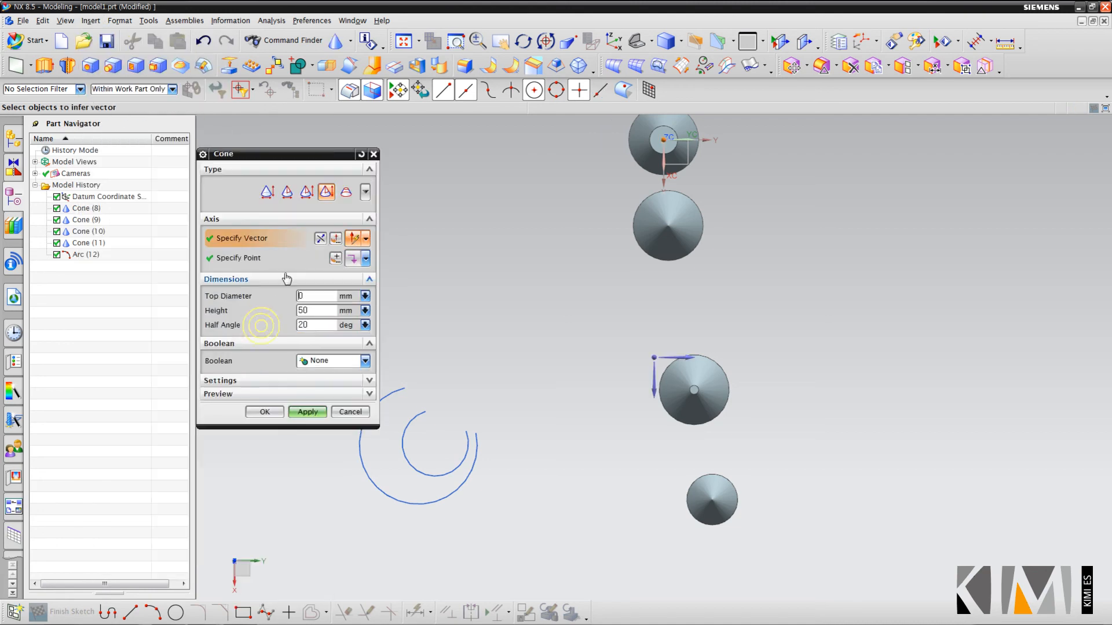
click(348, 195)
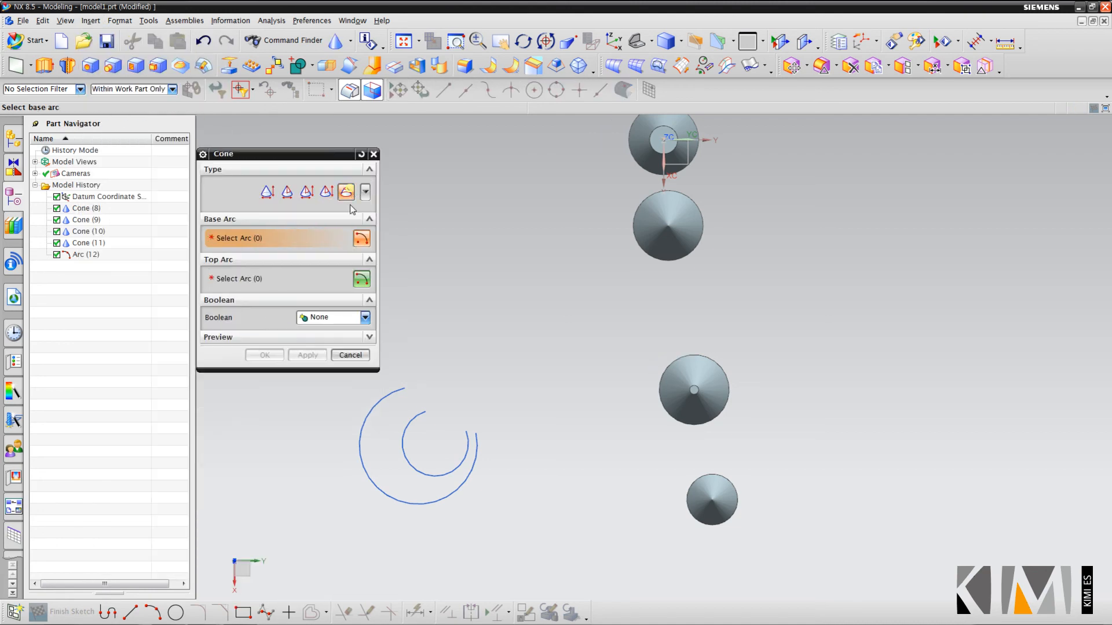
click(366, 420)
click(409, 426)
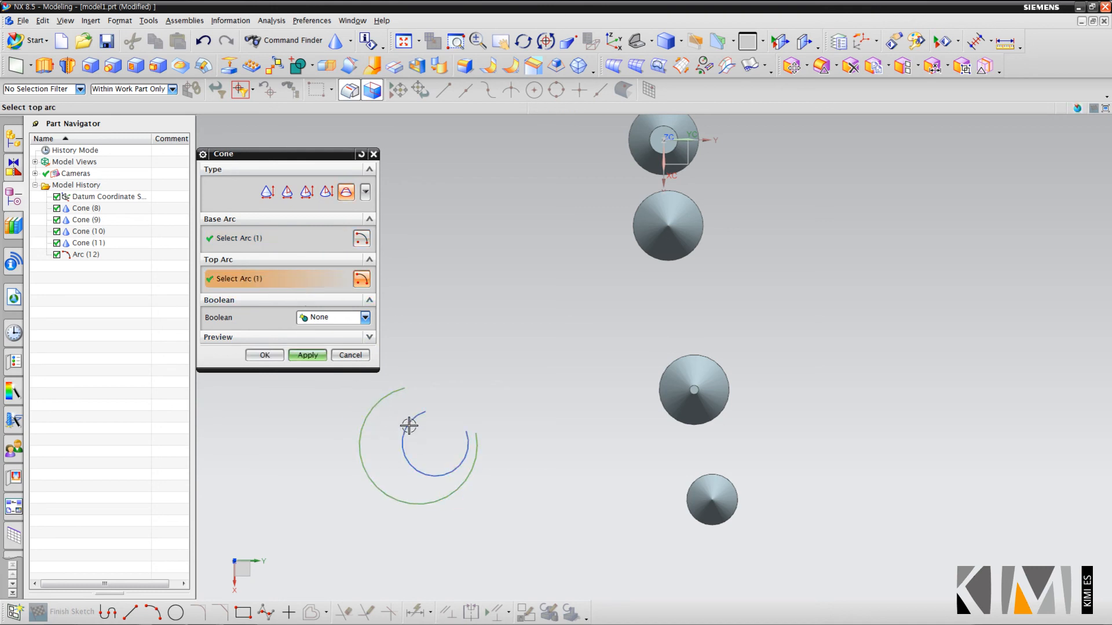
click(296, 355)
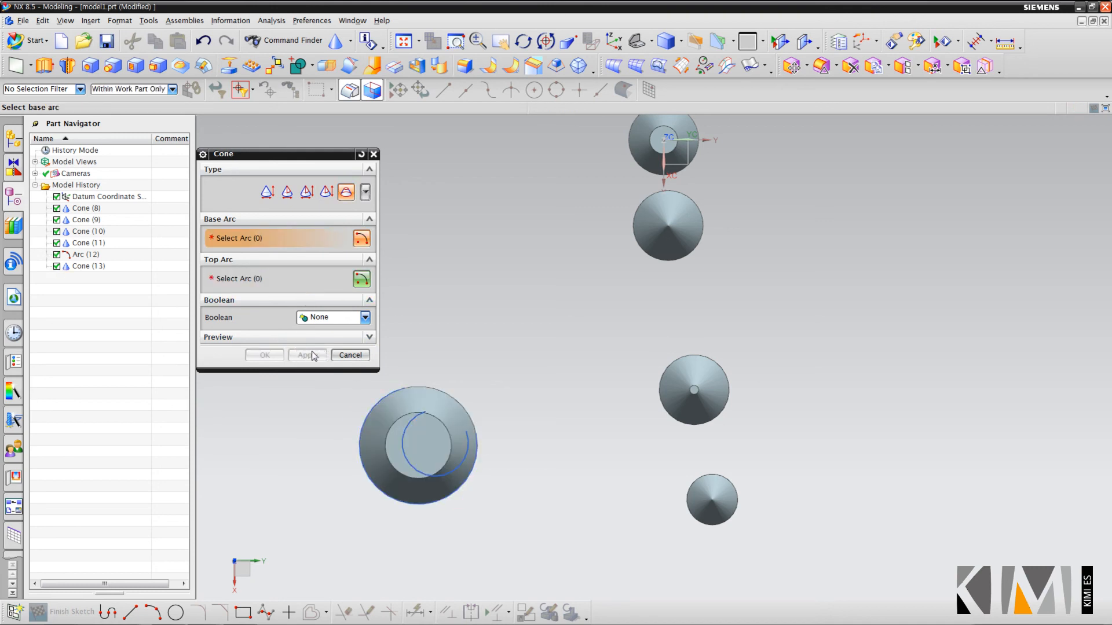
middle_drag(461, 392, 454, 344)
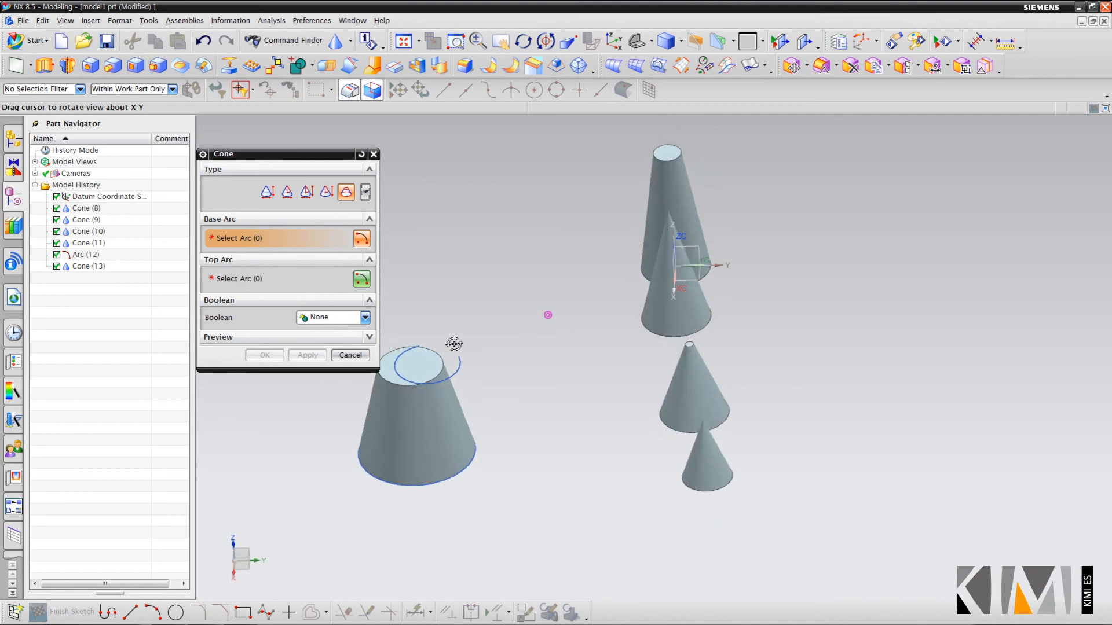
click(350, 355)
Open the arc-based cone for editing and move its dialog slightly aside.
click(386, 376)
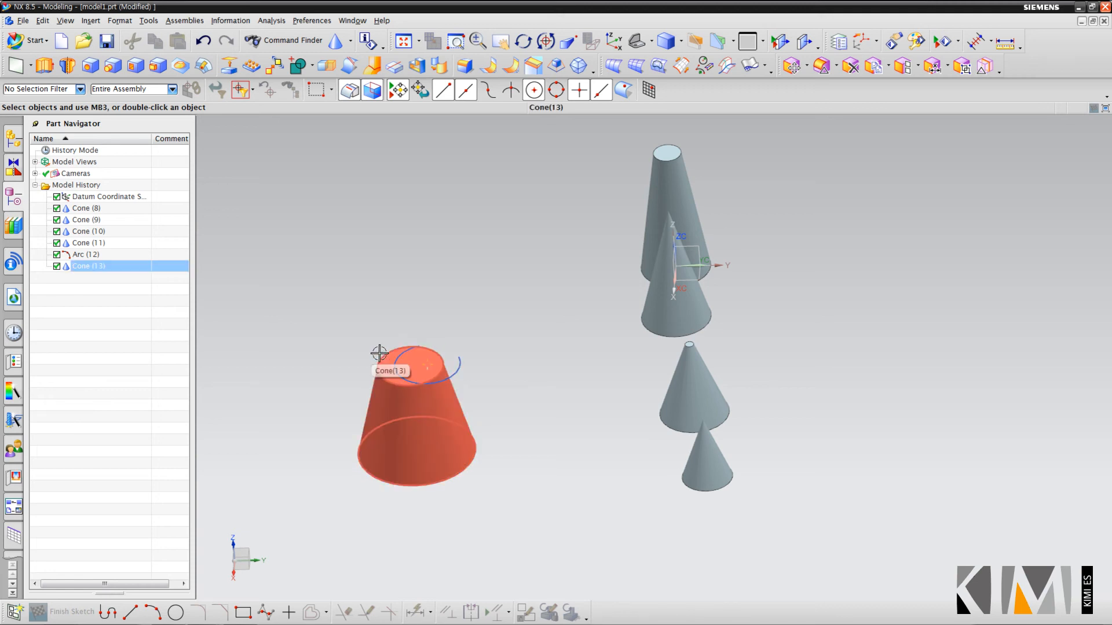
middle_drag(415, 345, 476, 318)
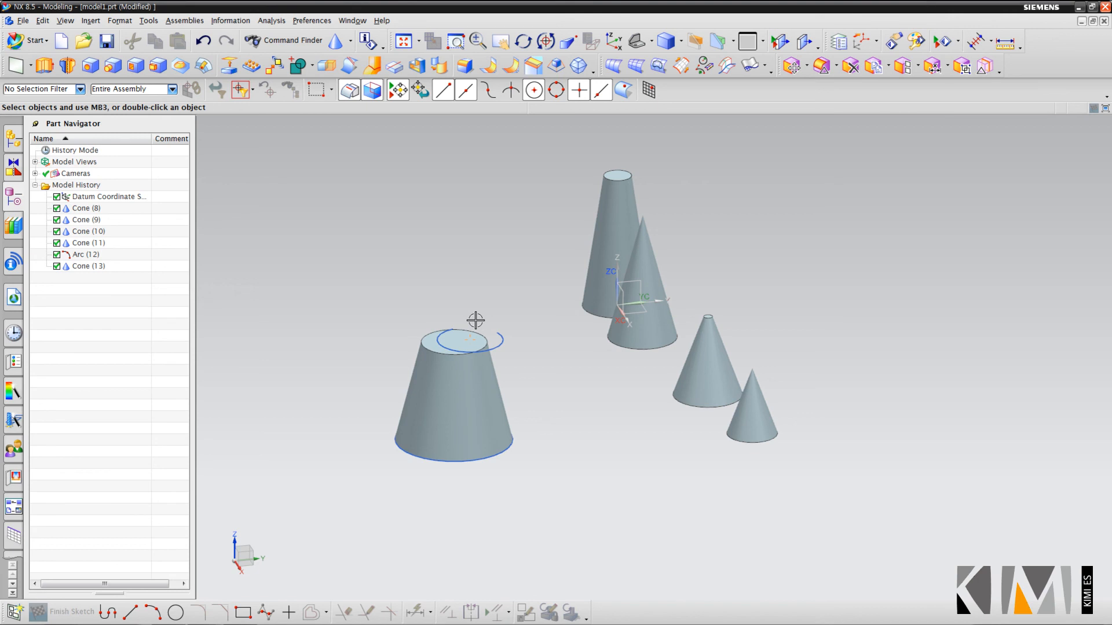
double_click(84, 268)
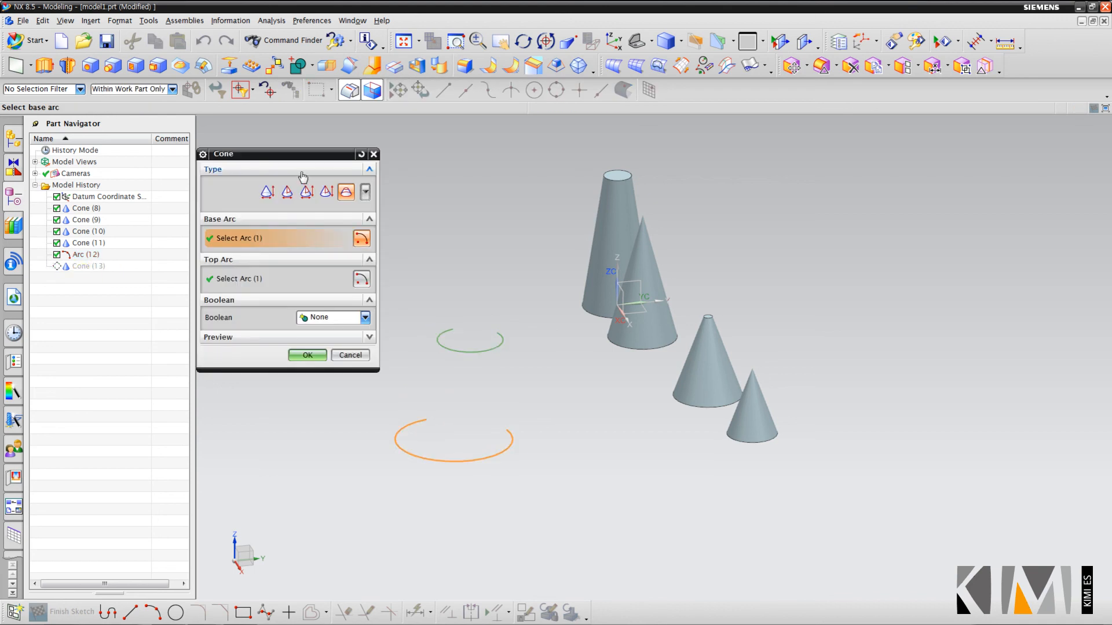
drag(308, 163, 318, 149)
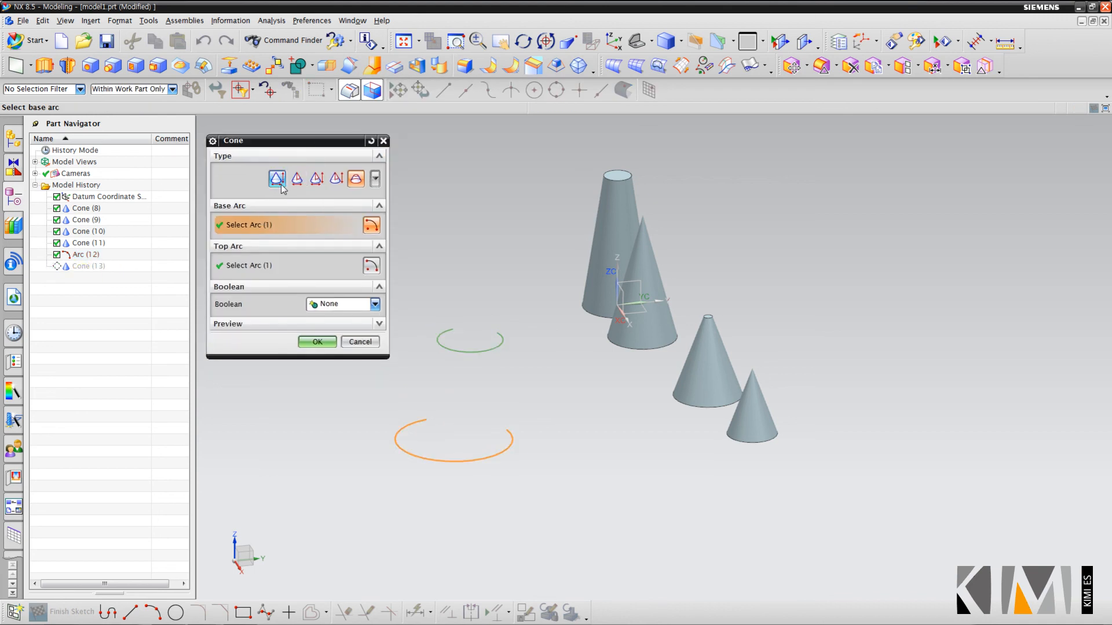